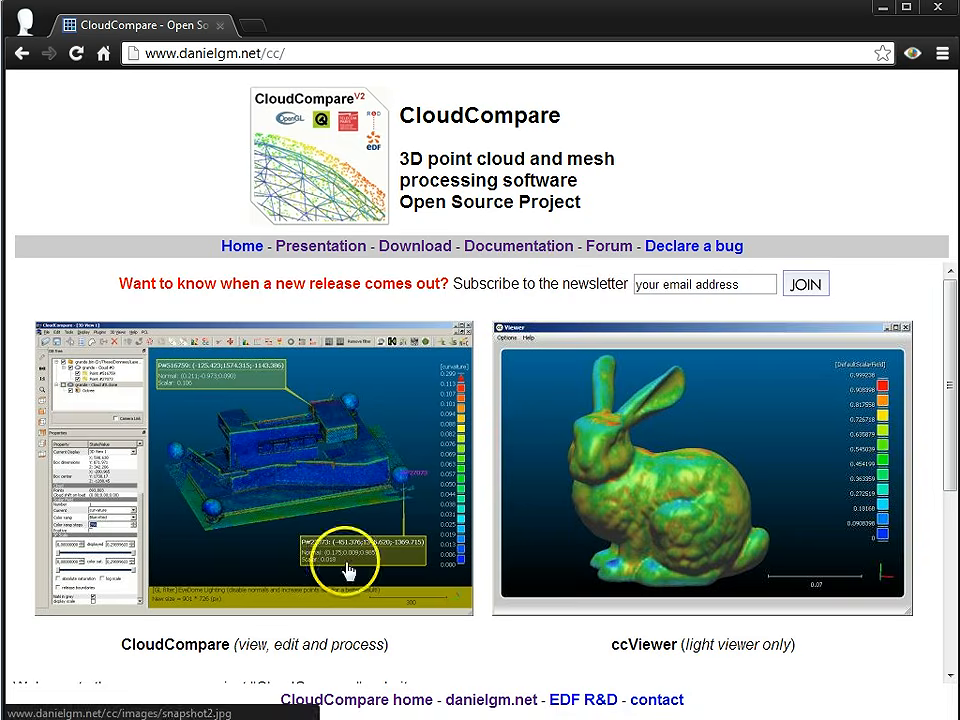
# Step: Switch to CloudCompare and load CloudCompareGarden1.pts and CloudCompareGarden2.pts, accepting the XYZ, scalar and RGB column assignments for each file
pyautogui.click(265, 718)
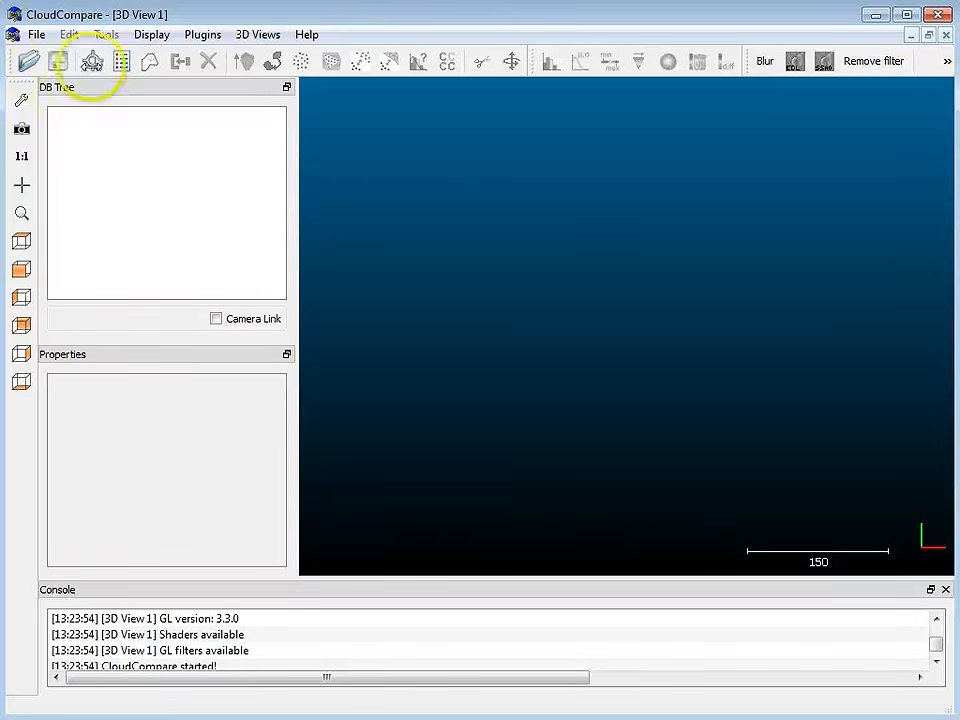
pyautogui.click(40, 36)
pyautogui.click(66, 60)
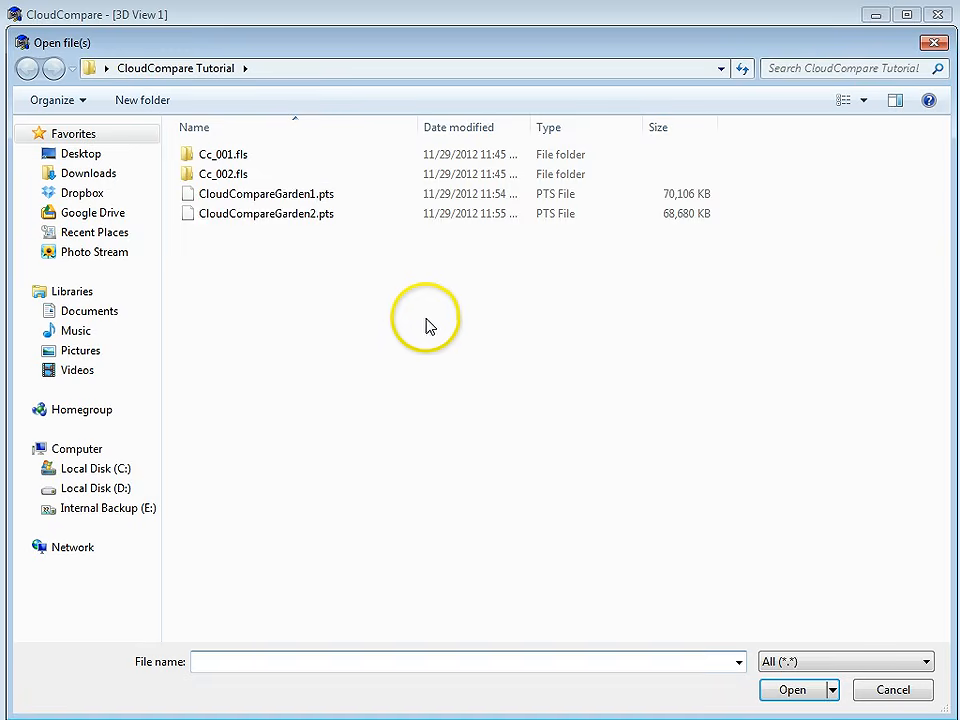
pyautogui.click(253, 197)
pyautogui.click(262, 216)
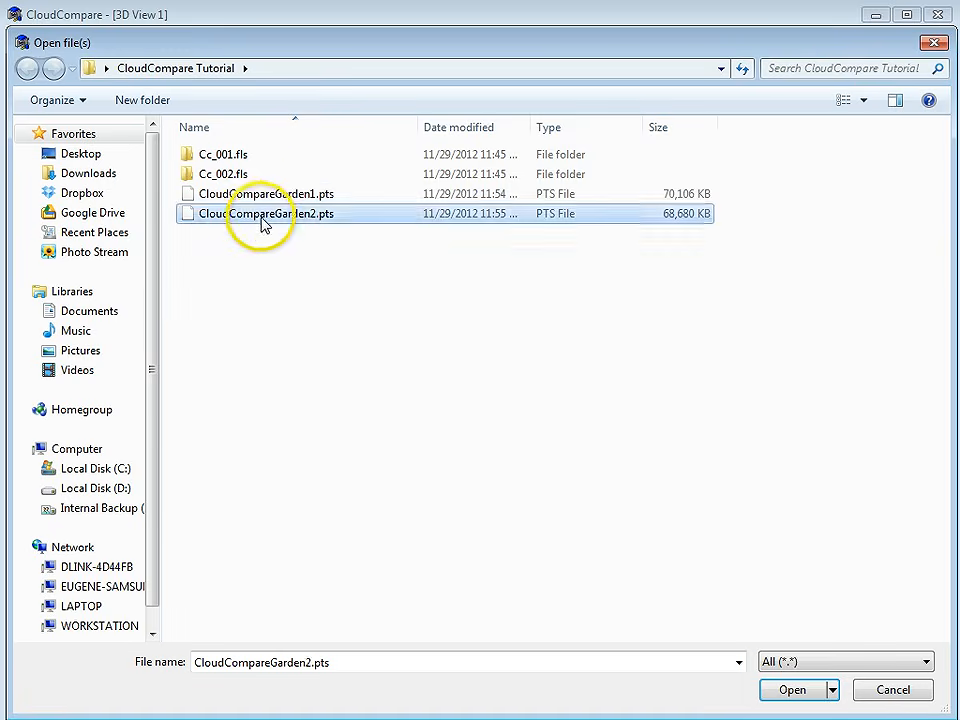
pyautogui.click(258, 197)
pyautogui.keyDown('ctrl'); pyautogui.click(264, 214); pyautogui.keyUp('ctrl')
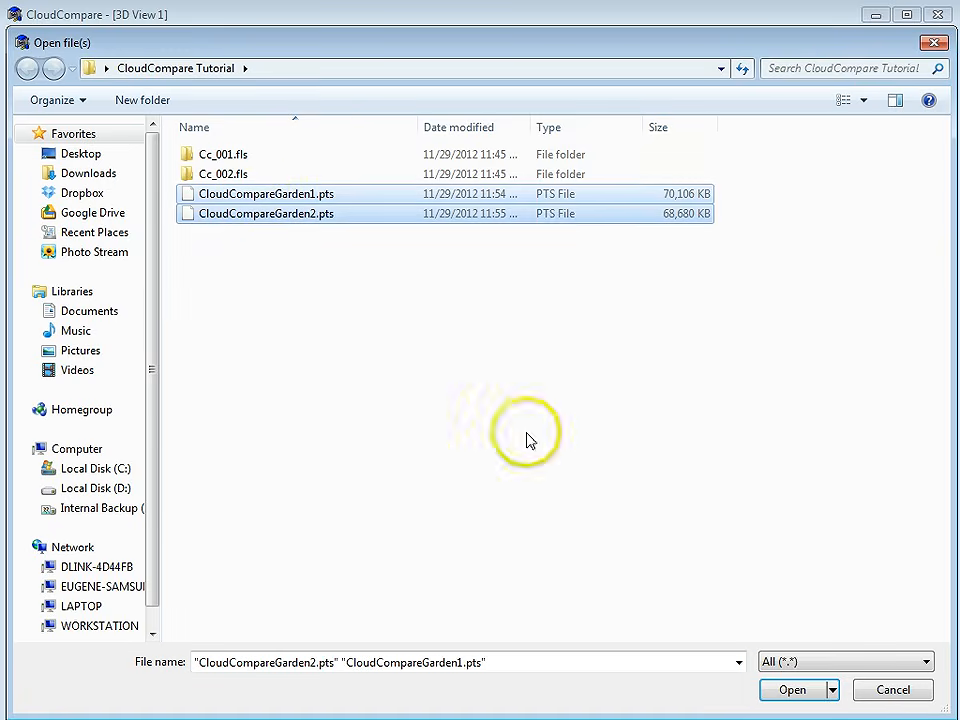
pyautogui.click(792, 692)
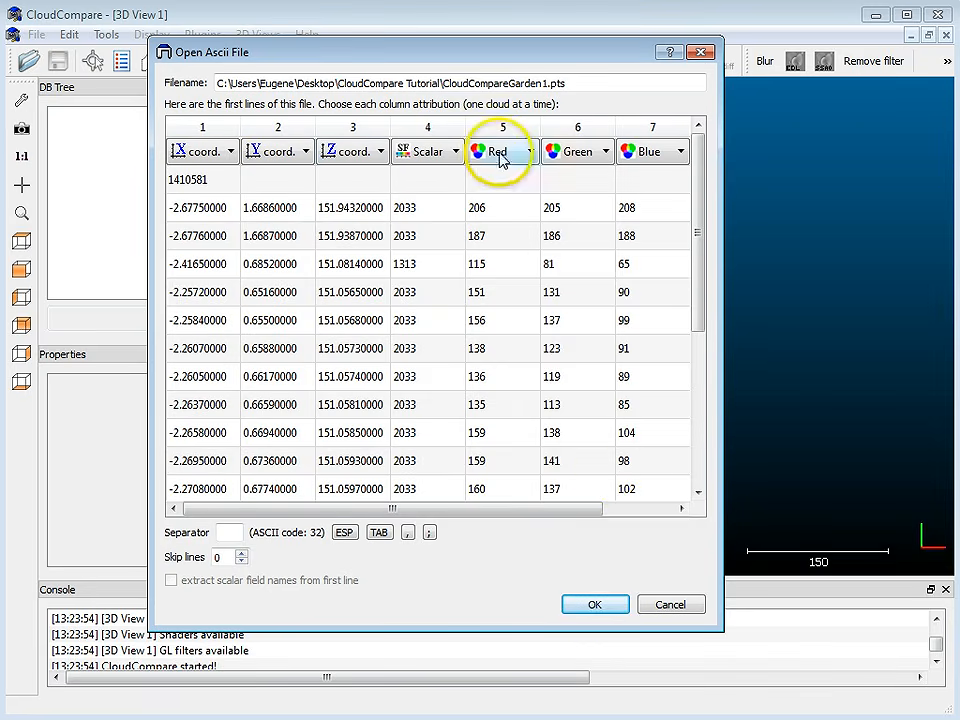
pyautogui.click(591, 607)
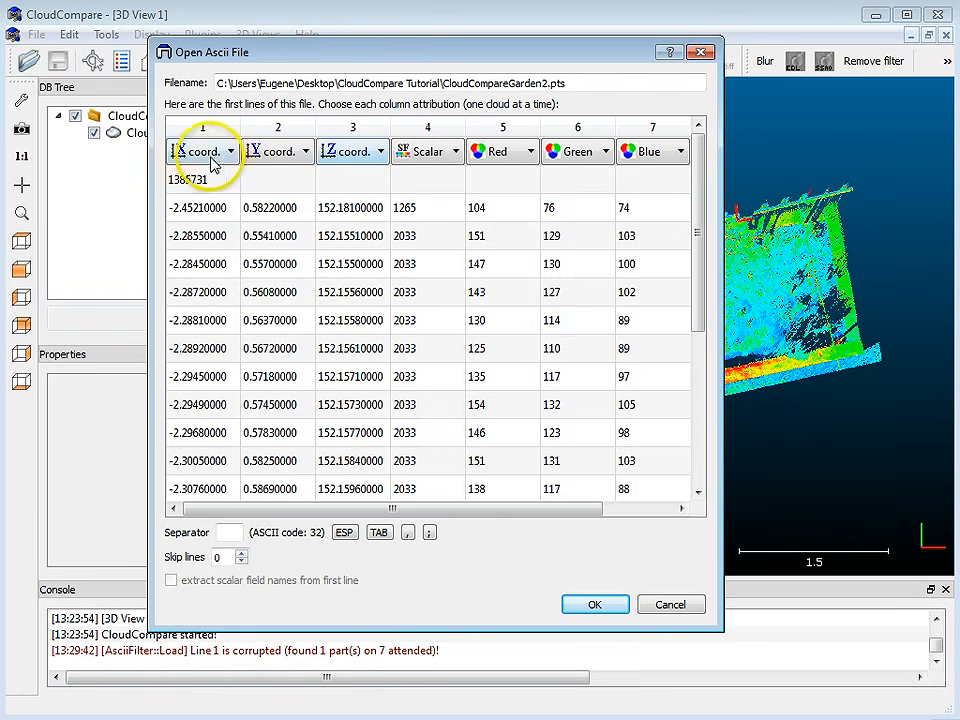
pyautogui.click(616, 608)
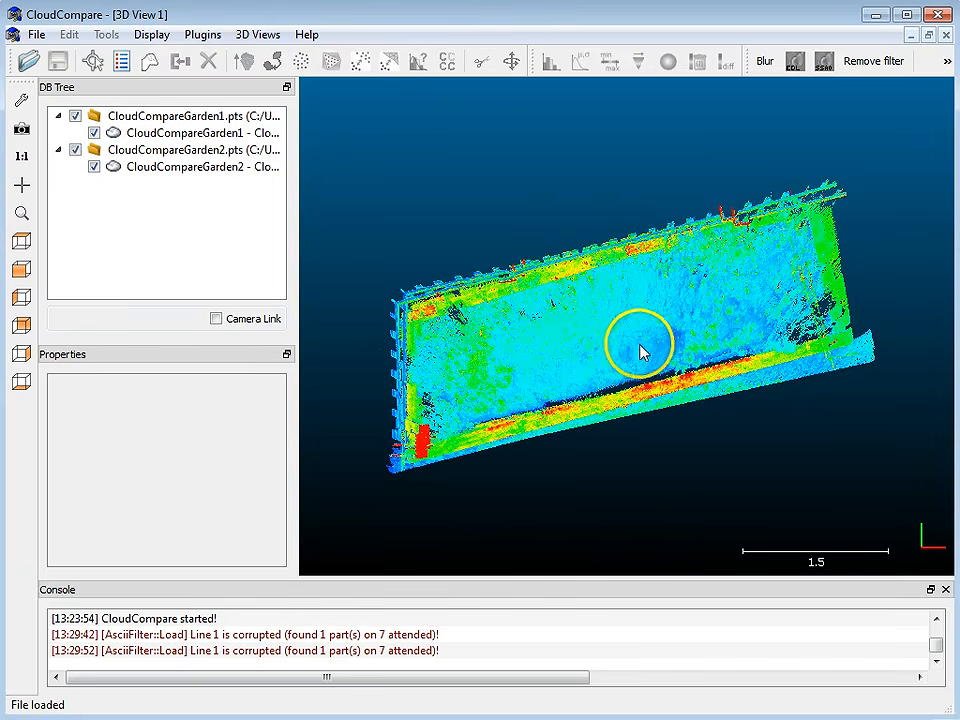
# Step: Set the current scalar field of the CloudCompareGarden1 cloud to none so it displays in its RGB colors
pyautogui.moveTo(641, 352); pyautogui.dragTo(485, 303)
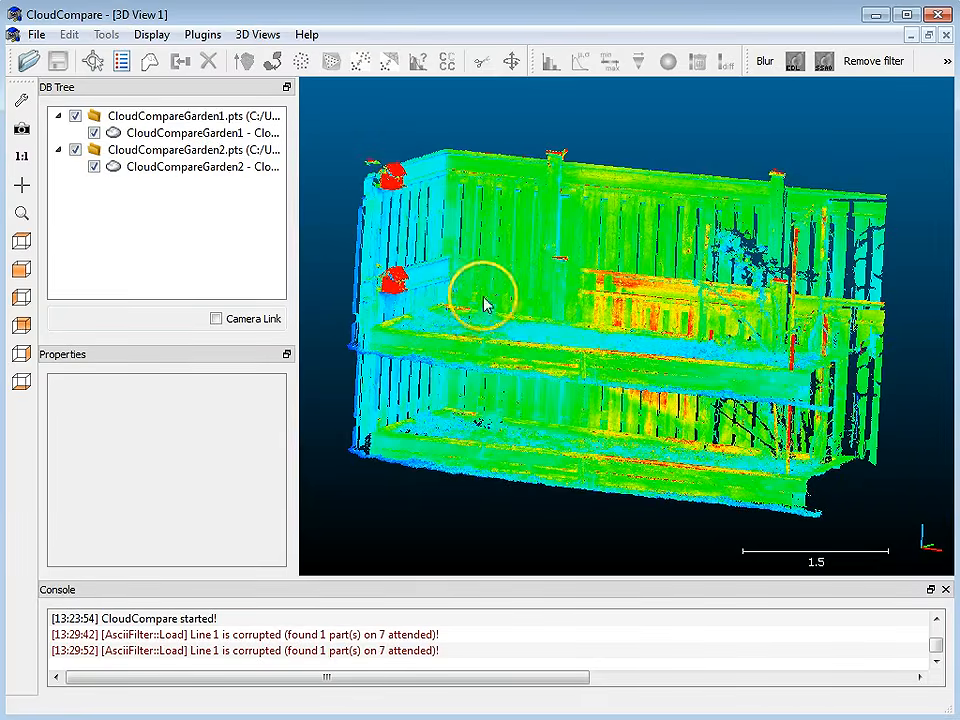
pyautogui.click(150, 132)
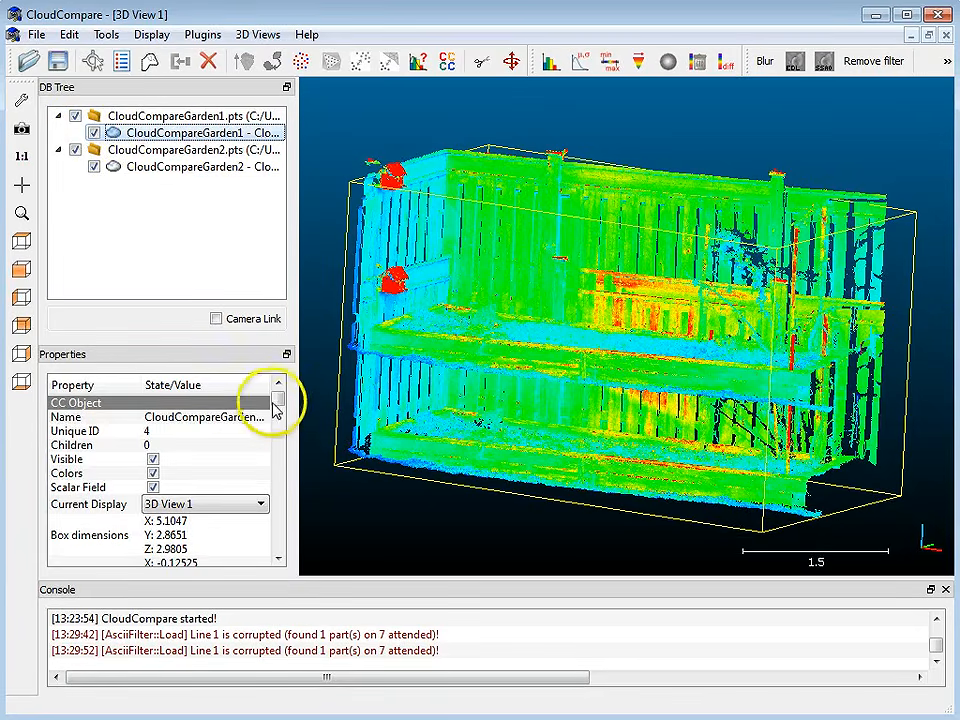
pyautogui.moveTo(276, 410); pyautogui.dragTo(284, 480)
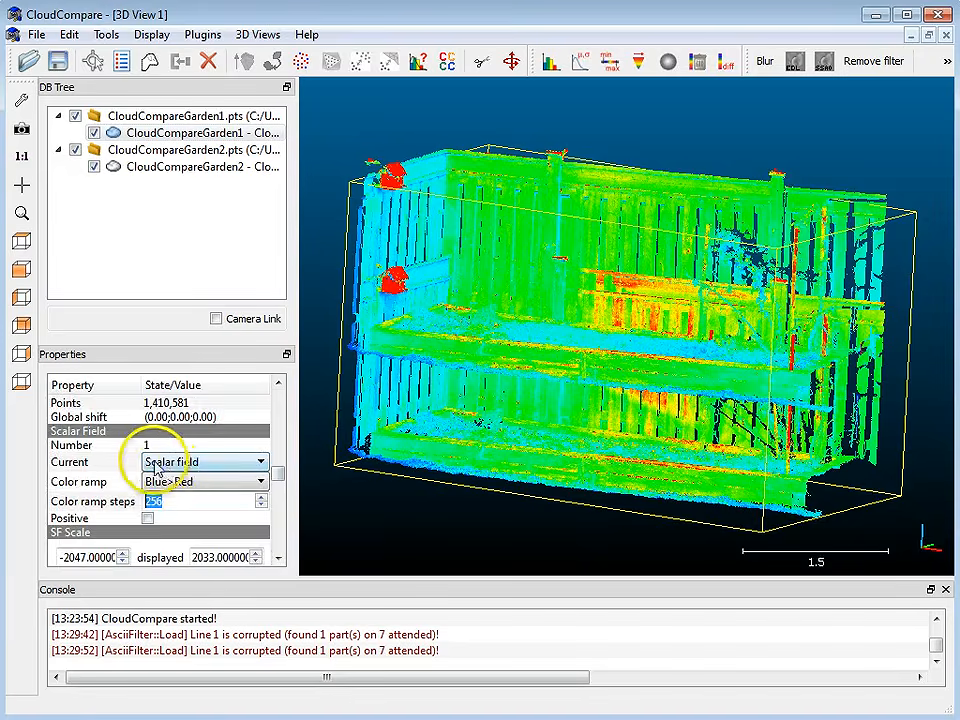
pyautogui.scroll(2, 165, 440)
pyautogui.click(170, 518)
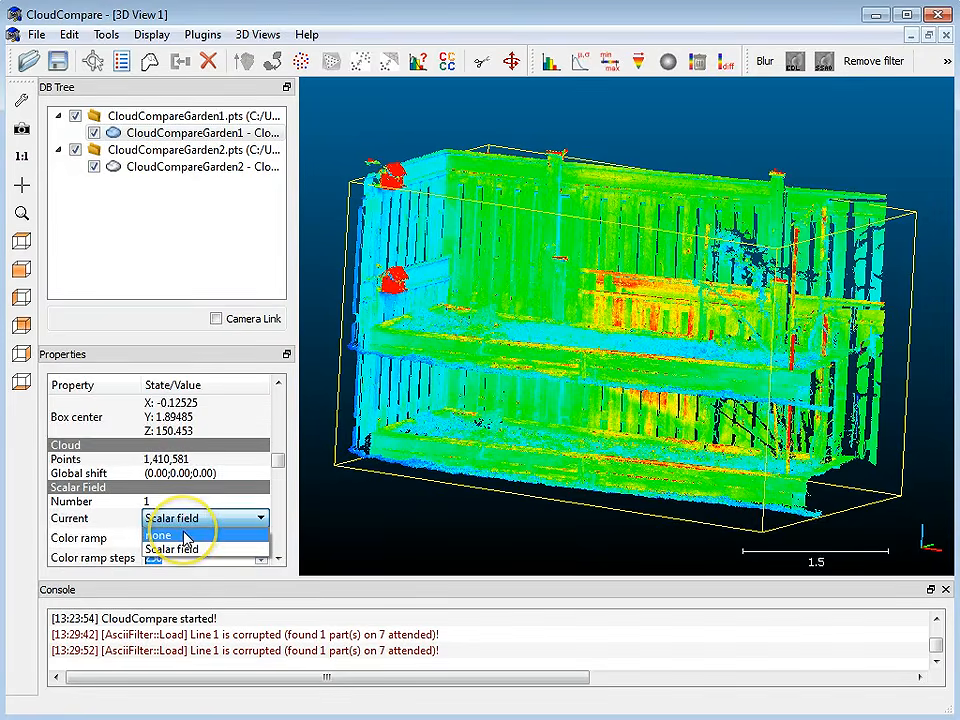
pyautogui.click(185, 536)
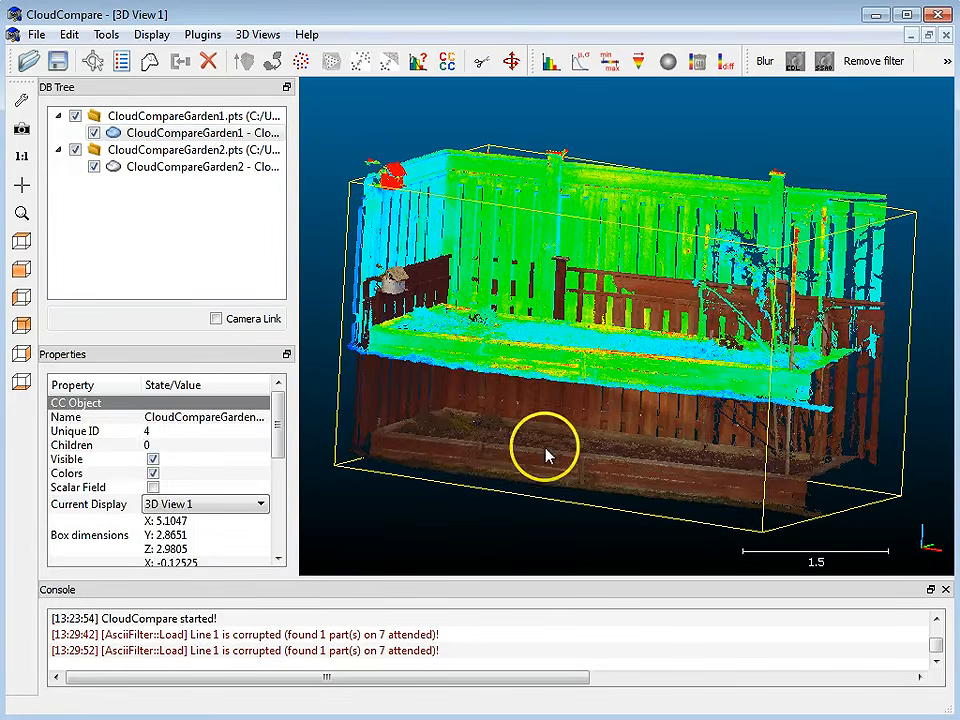
# Step: Set the current scalar field of the CloudCompareGarden2 cloud to none so it displays in its RGB colors
pyautogui.click(163, 168)
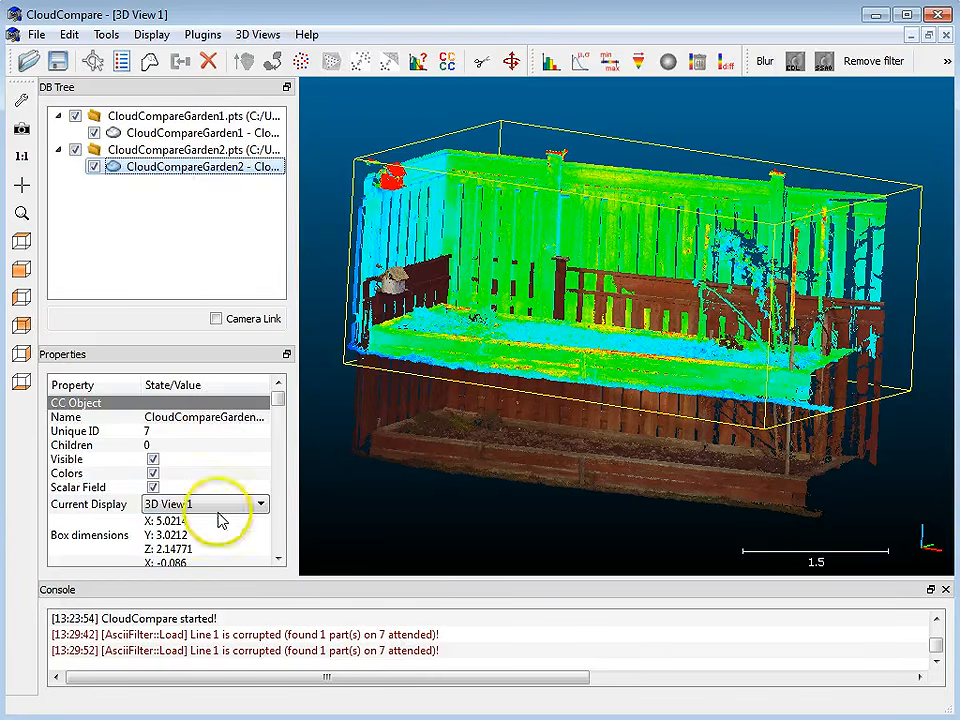
pyautogui.moveTo(279, 399); pyautogui.dragTo(279, 481)
pyautogui.click(197, 455)
pyautogui.click(182, 536)
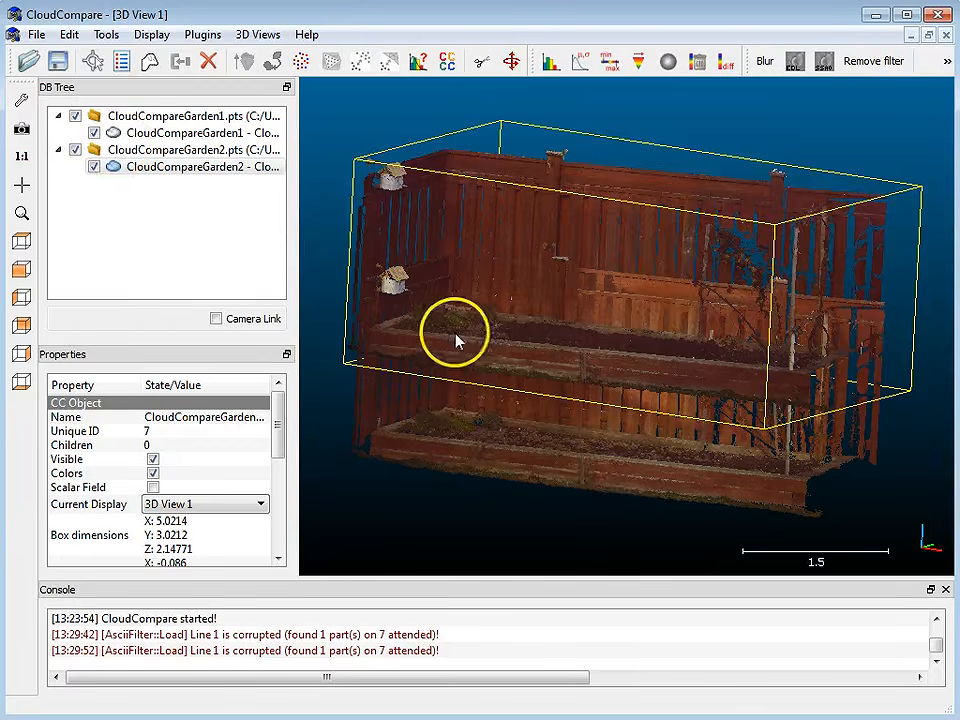
# Step: Hide the CloudCompareGarden1 cloud and examine the soil surface of CloudCompareGarden2 up close
pyautogui.moveTo(531, 338); pyautogui.dragTo(588, 360)
pyautogui.click(94, 135)
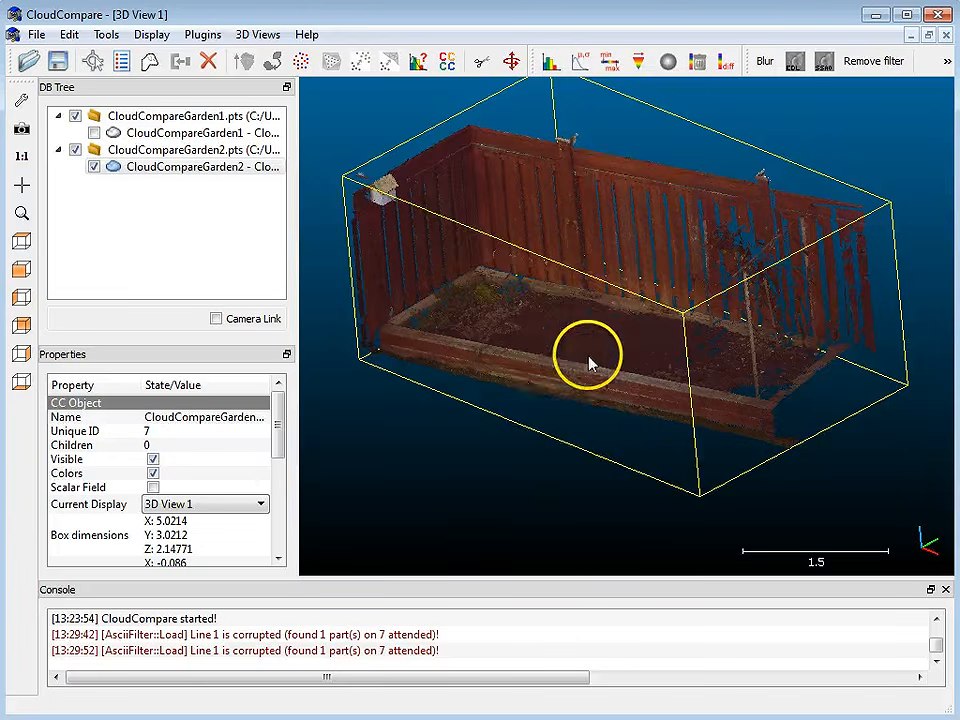
pyautogui.scroll(-8, 608, 348)
pyautogui.scroll(10, 612, 355)
pyautogui.moveTo(658, 418); pyautogui.dragTo(570, 462)
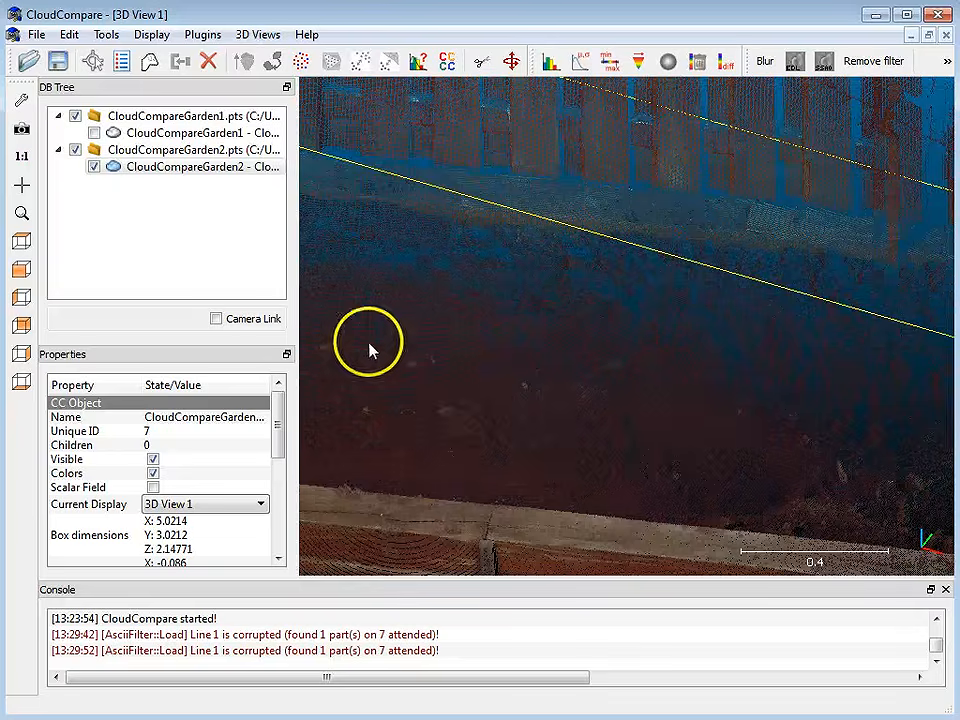
# Step: Show only the CloudCompareGarden1 cloud and examine its fence and garden bed from the side
pyautogui.click(93, 166)
pyautogui.click(93, 132)
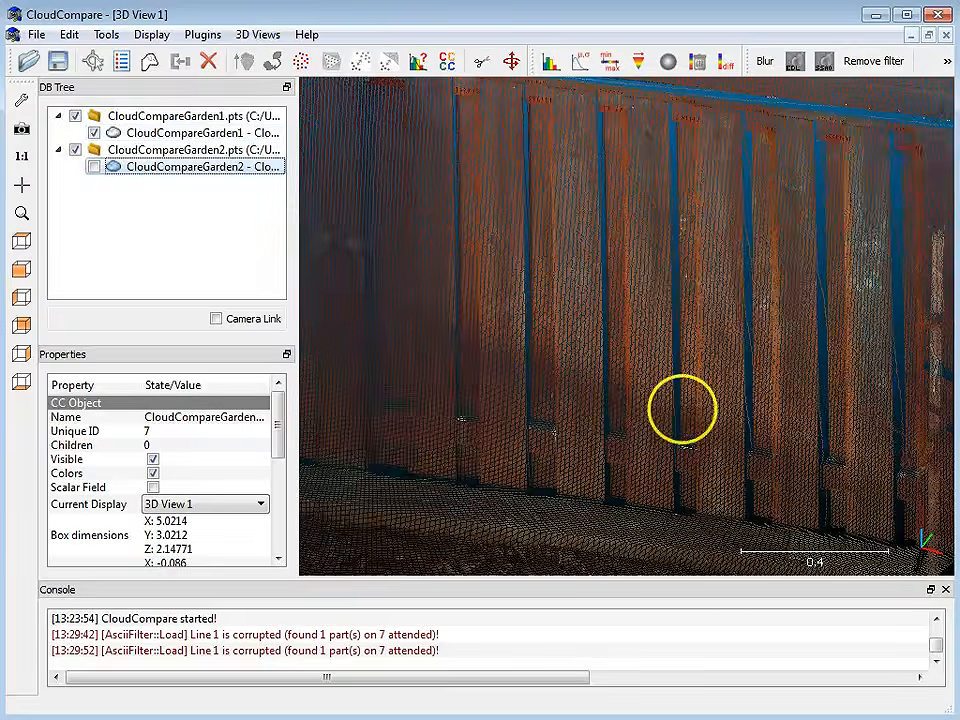
pyautogui.scroll(3, 679, 405)
pyautogui.scroll(-2, 678, 390)
pyautogui.scroll(-5, 670, 395)
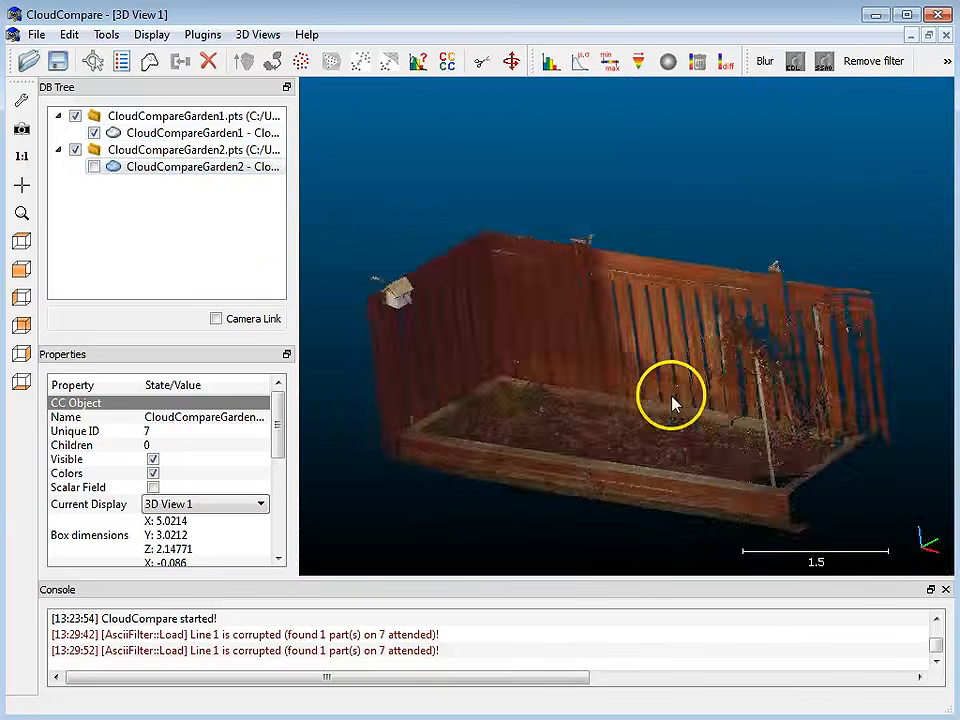
pyautogui.moveTo(675, 403); pyautogui.dragTo(604, 287)
pyautogui.scroll(4, 611, 435)
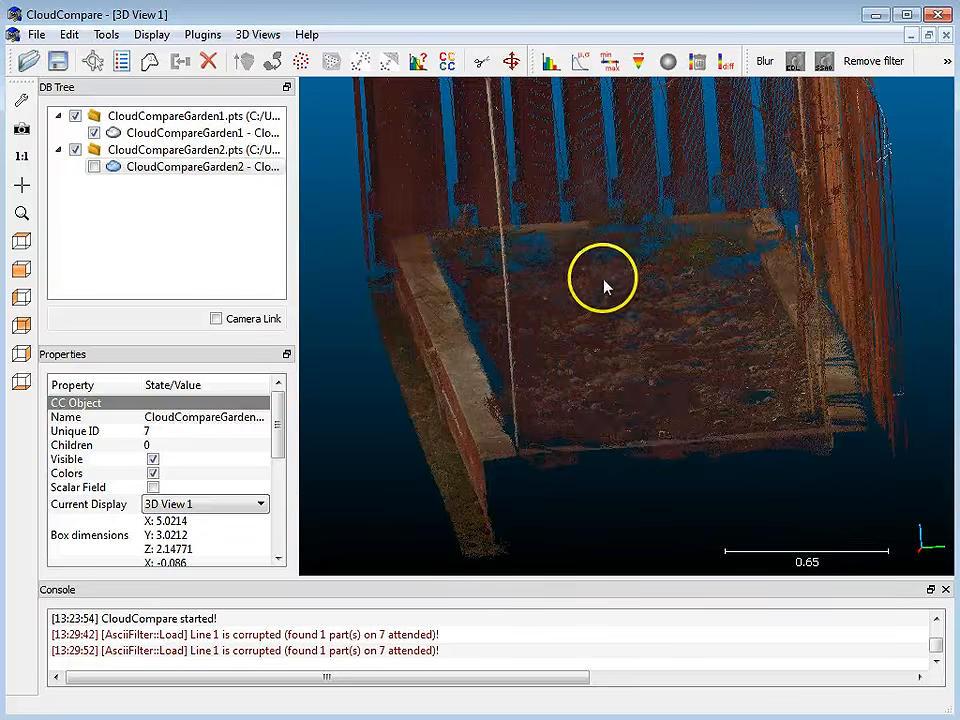
# Step: Show only the CloudCompareGarden2 cloud and examine the soil level in its garden bed from several angles
pyautogui.click(93, 168)
pyautogui.click(94, 132)
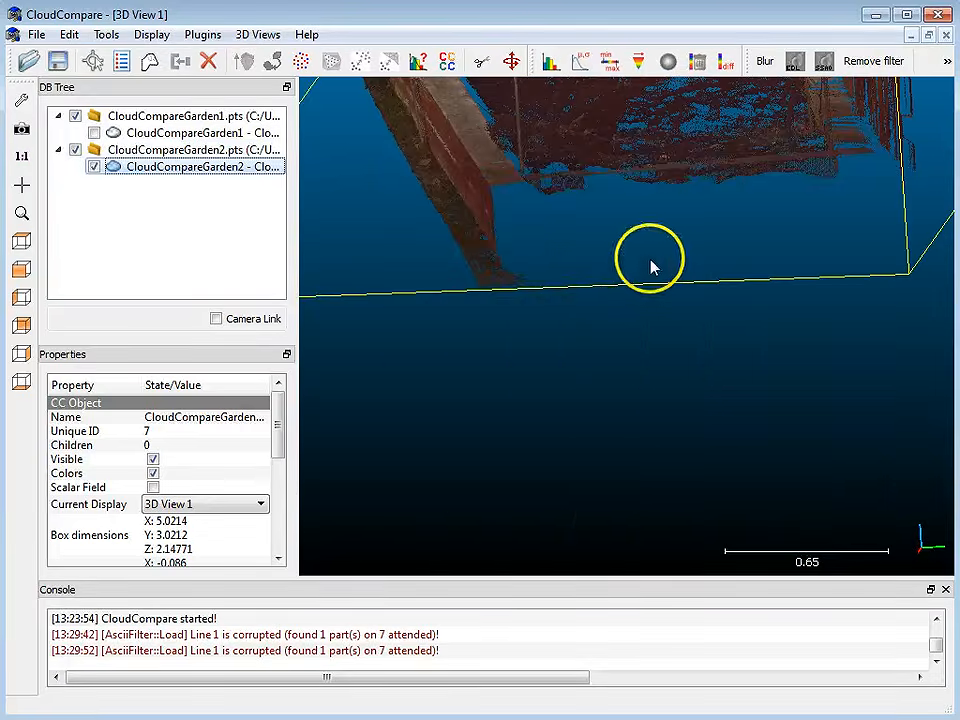
pyautogui.moveTo(649, 261); pyautogui.dragTo(703, 490, button='right')
pyautogui.moveTo(656, 331); pyautogui.dragTo(690, 424)
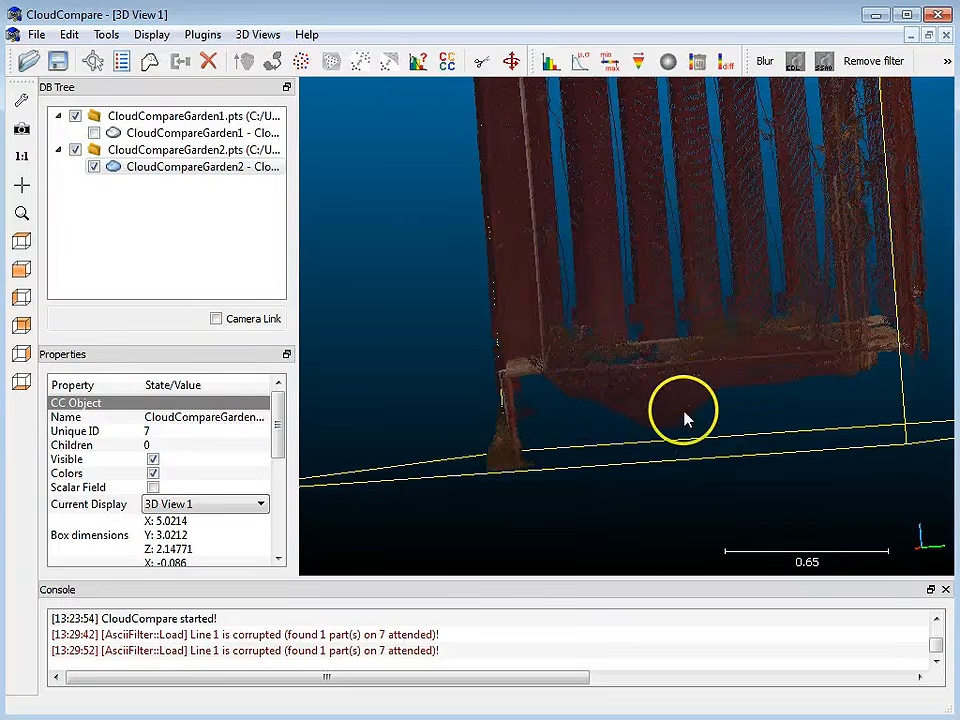
pyautogui.moveTo(604, 396); pyautogui.dragTo(551, 357)
pyautogui.scroll(4, 551, 357)
pyautogui.scroll(-15, 560, 343)
pyautogui.scroll(3, 560, 343)
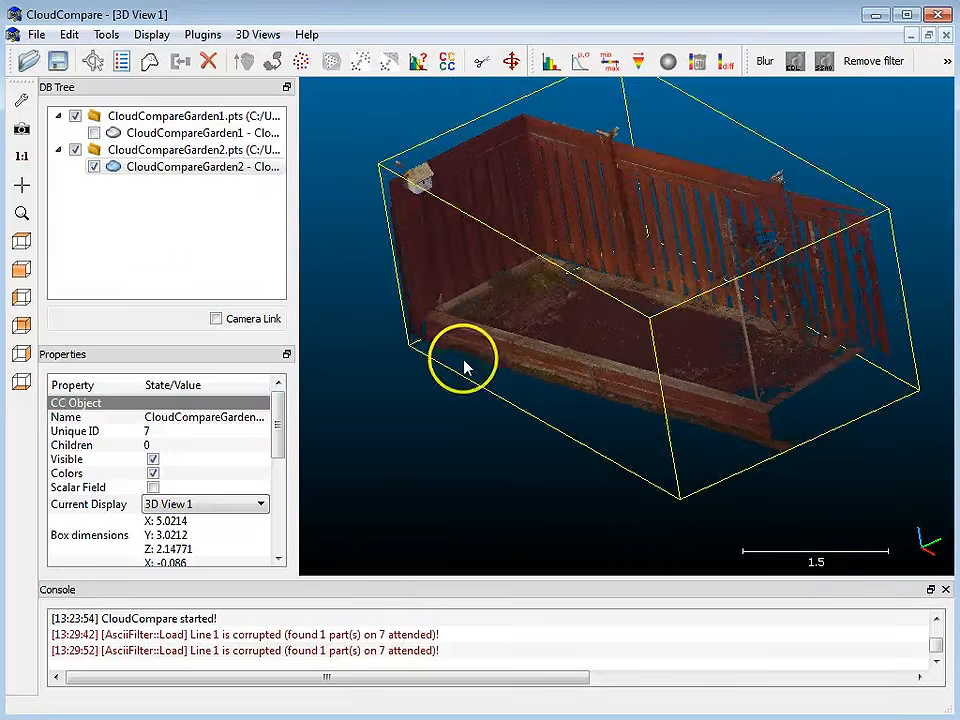
# Step: Deselect the cloud and display CloudCompareGarden1 together with CloudCompareGarden2 to compare their positions
pyautogui.click(189, 222)
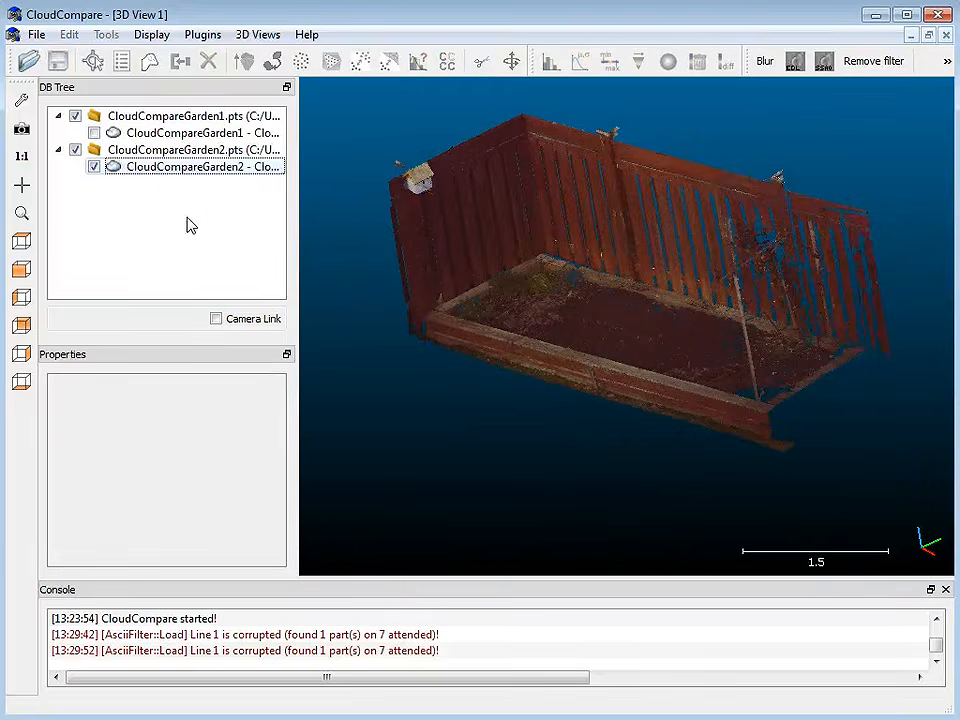
pyautogui.click(94, 133)
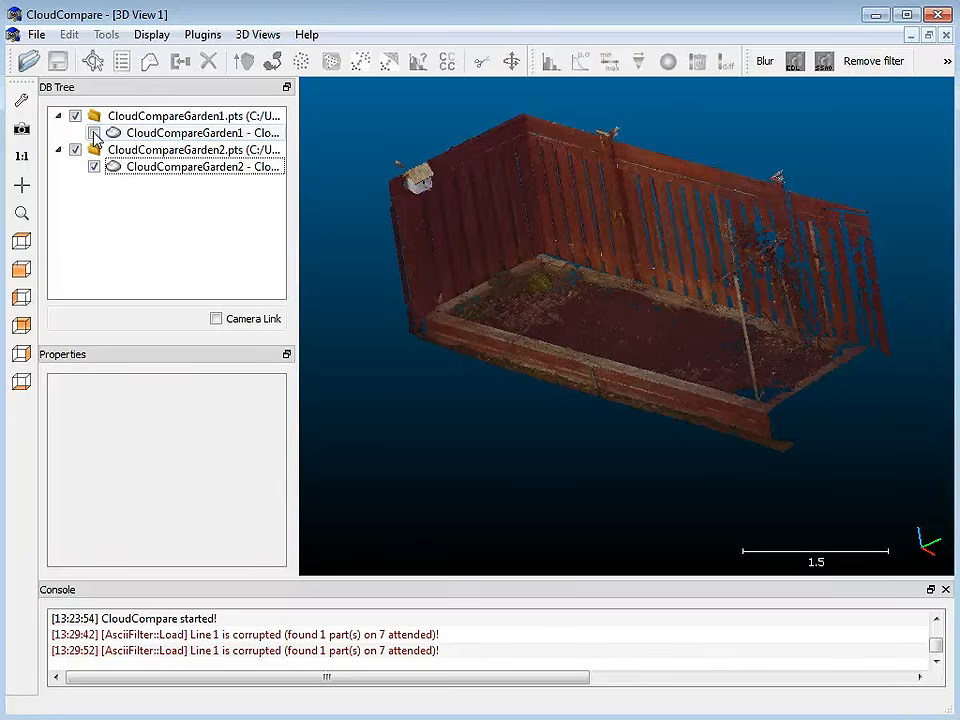
pyautogui.moveTo(600, 370); pyautogui.dragTo(626, 347)
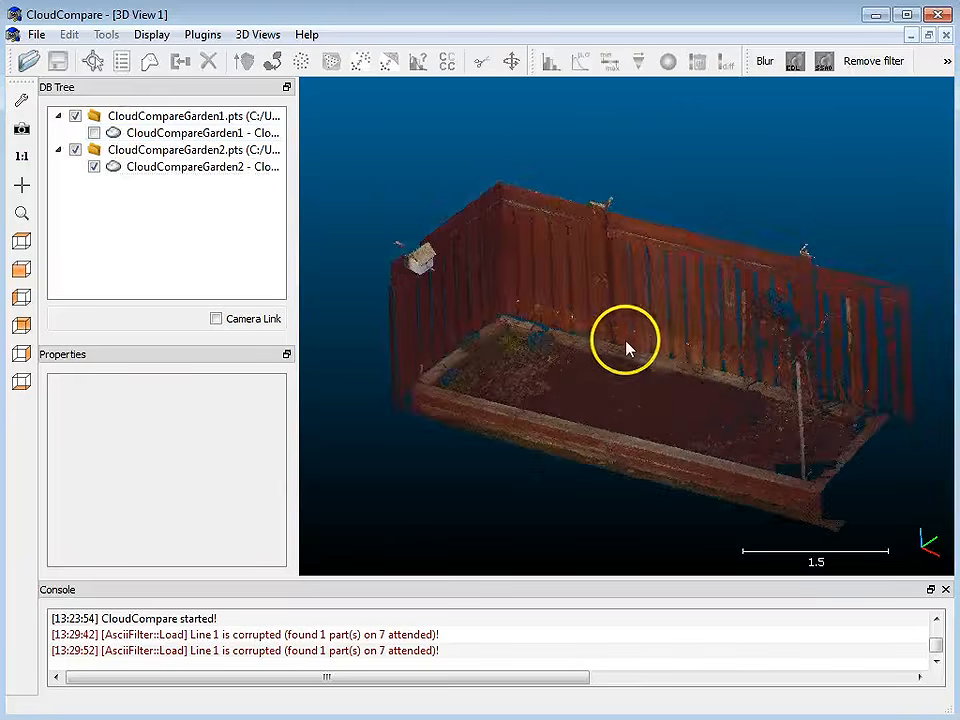
pyautogui.click(94, 133)
pyautogui.moveTo(729, 431); pyautogui.dragTo(675, 372)
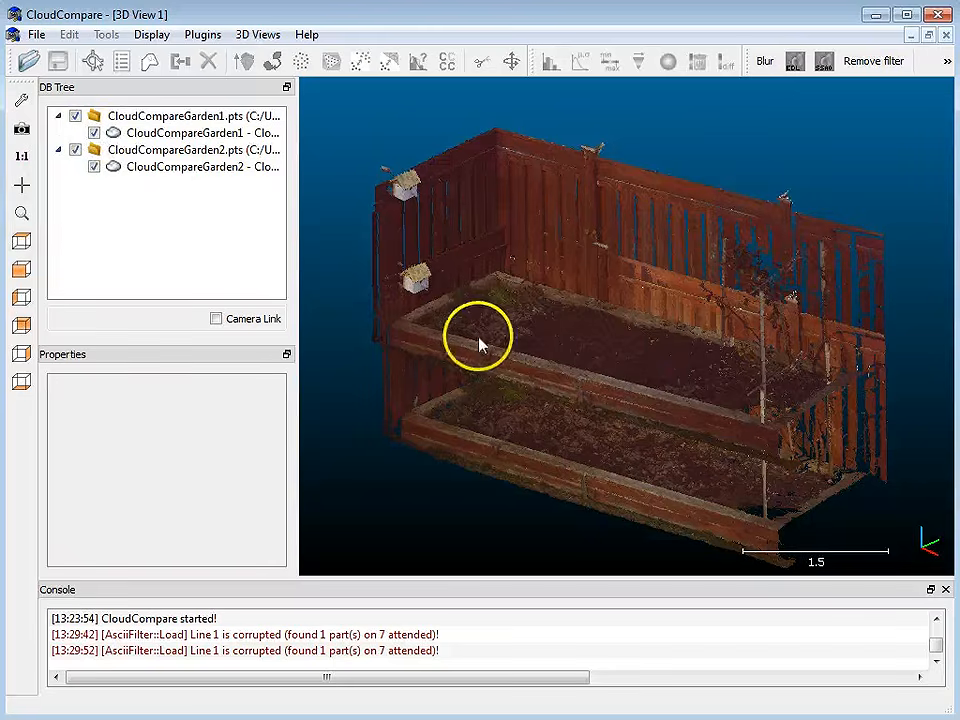
pyautogui.moveTo(479, 344); pyautogui.dragTo(741, 349)
pyautogui.moveTo(649, 465); pyautogui.dragTo(703, 411)
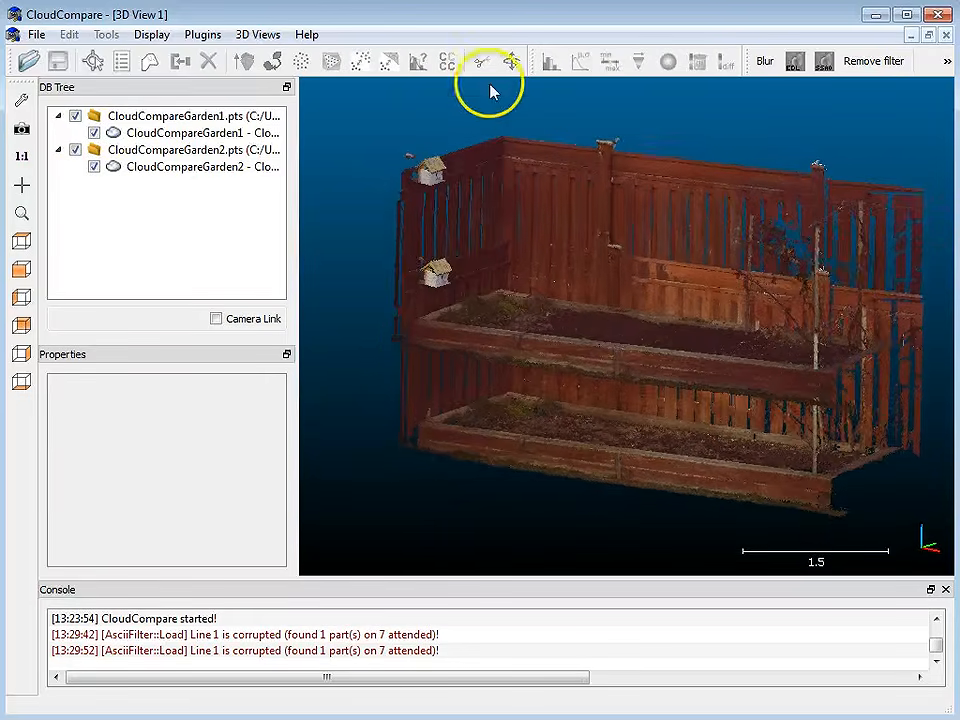
# Step: Move and rotate the CloudCompareGarden1 cloud up to roughly overlap CloudCompareGarden2 and apply the transformation
pyautogui.click(137, 134)
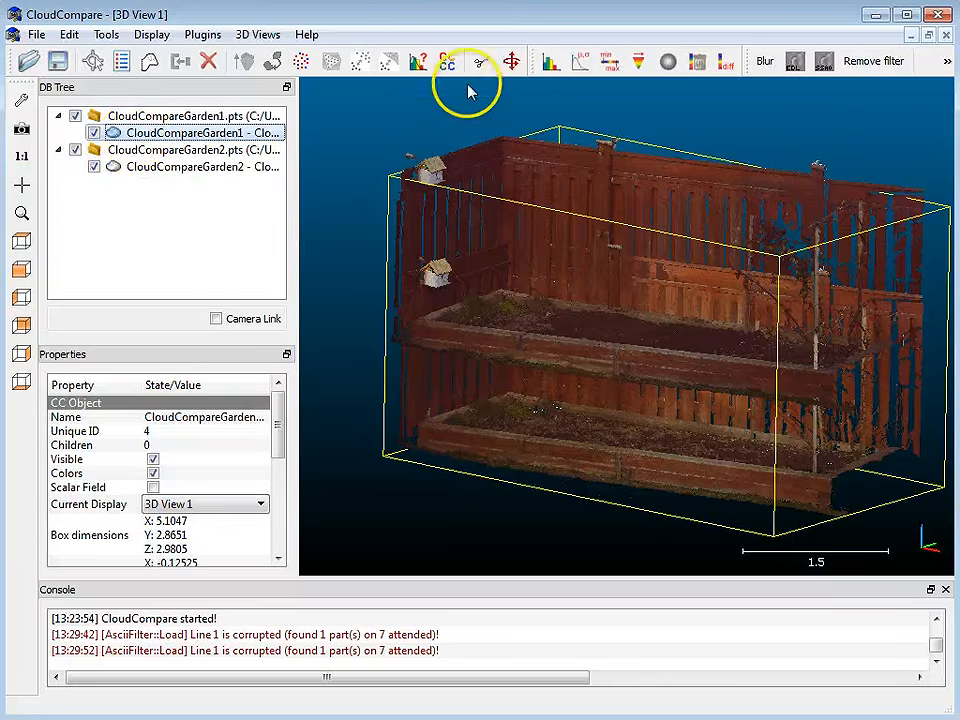
pyautogui.click(513, 63)
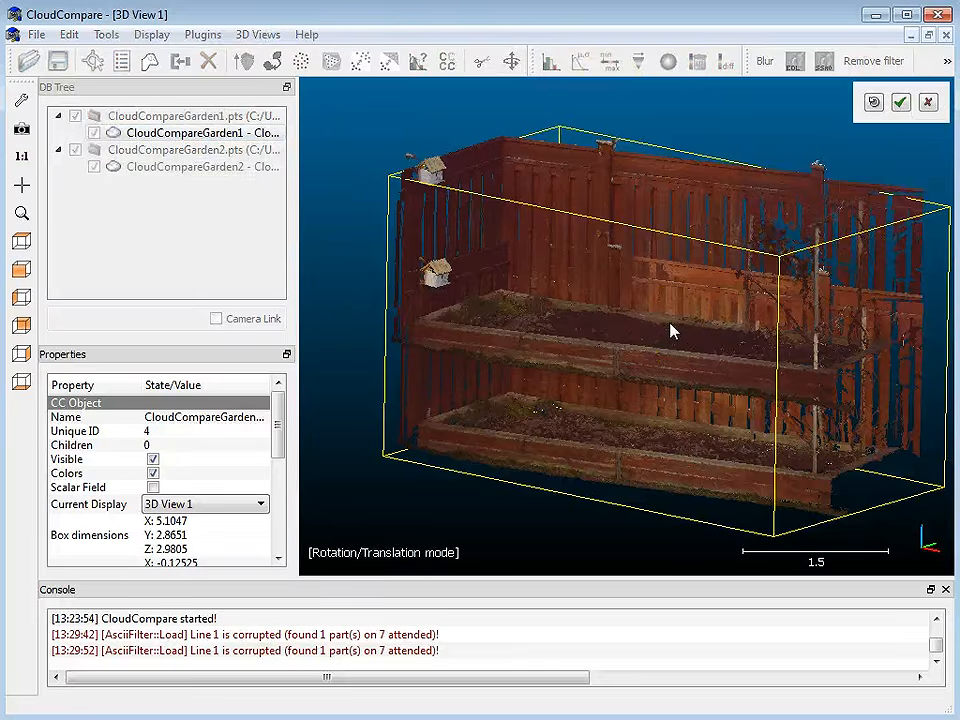
pyautogui.click(627, 427)
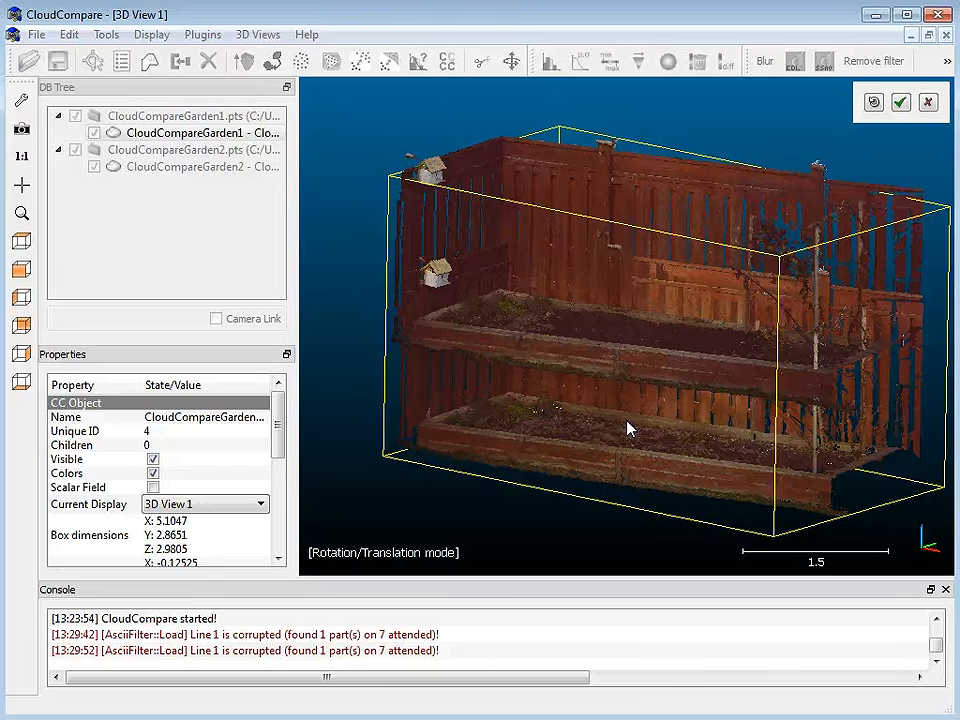
pyautogui.moveTo(627, 427); pyautogui.dragTo(640, 371)
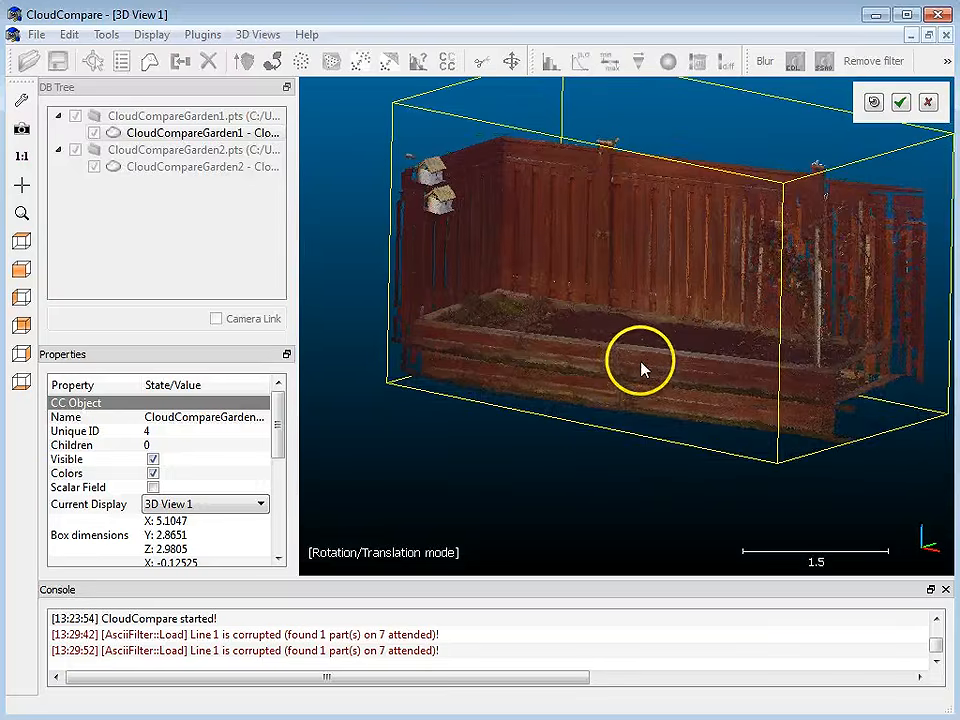
pyautogui.moveTo(632, 428); pyautogui.dragTo(653, 430)
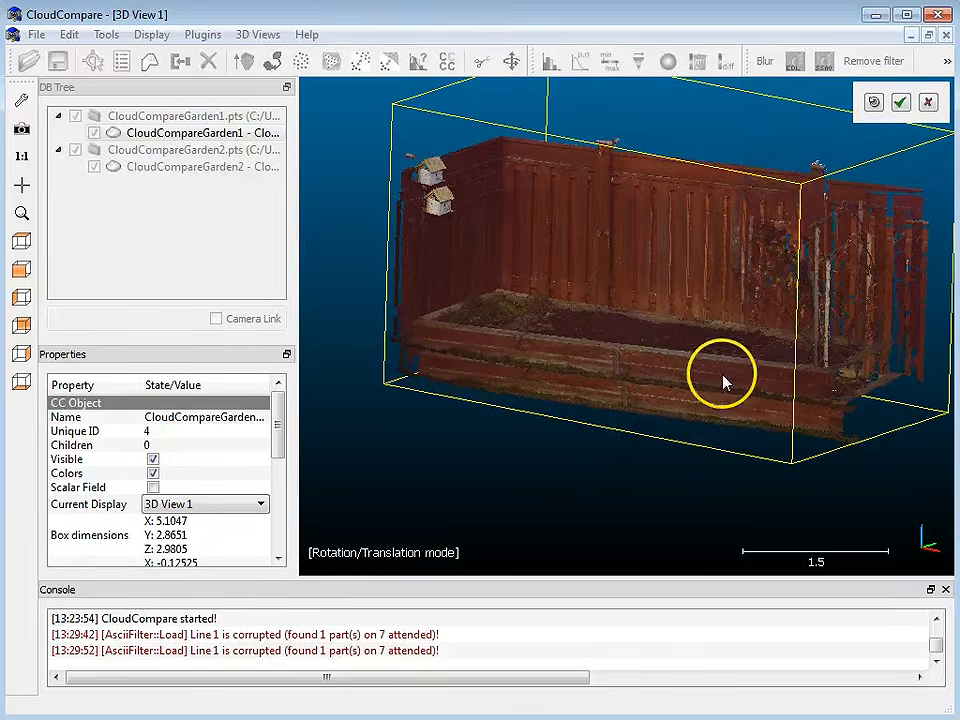
pyautogui.click(903, 112)
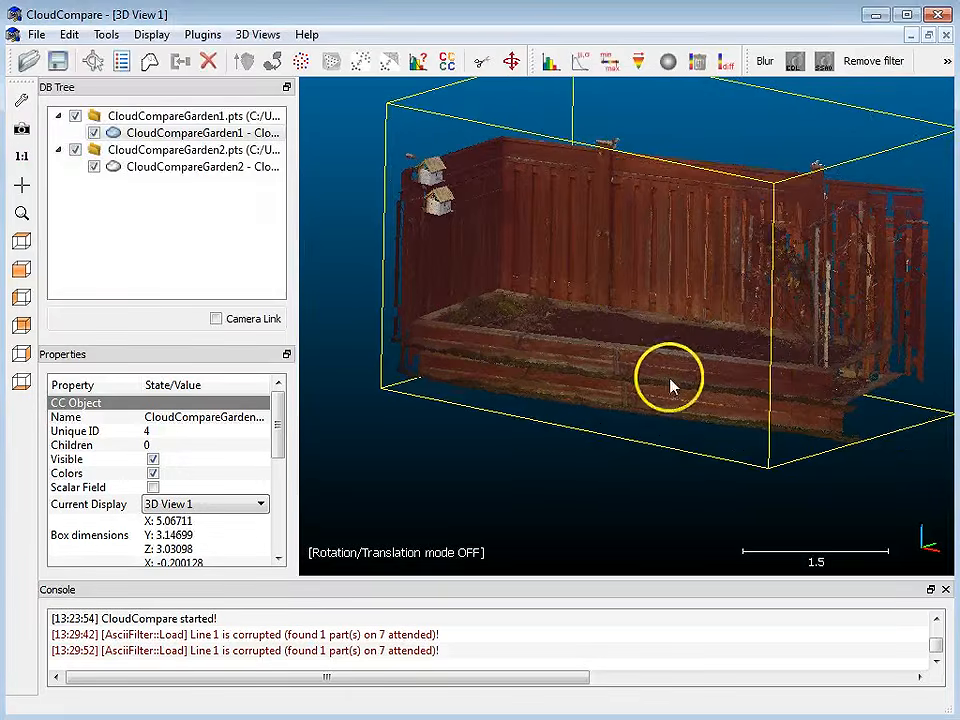
# Step: Examine the 4x4 matrix format help in the Apply transformation dialog for CloudCompareGarden1 and leave without applying a matrix
pyautogui.moveTo(596, 565); pyautogui.dragTo(640, 430)
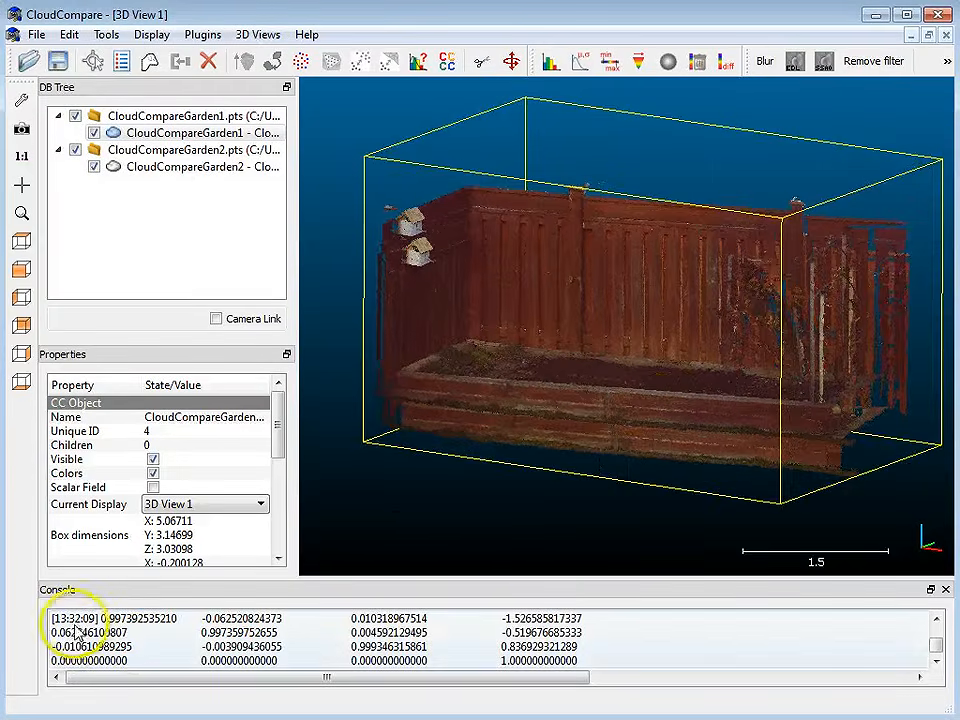
pyautogui.click(66, 35)
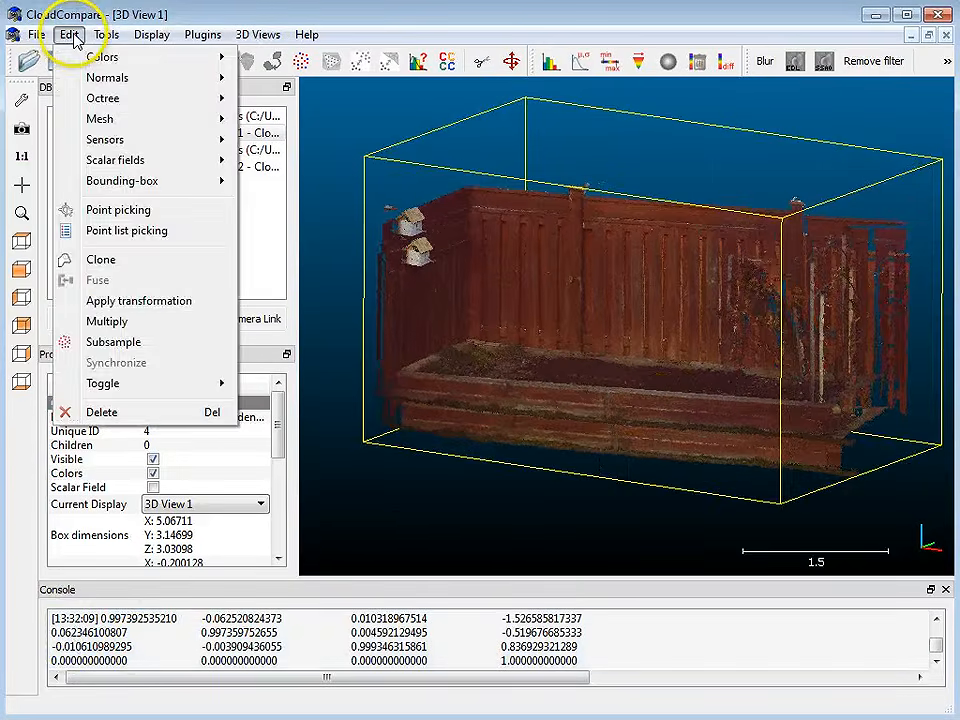
pyautogui.moveTo(104, 36)
pyautogui.moveTo(66, 34)
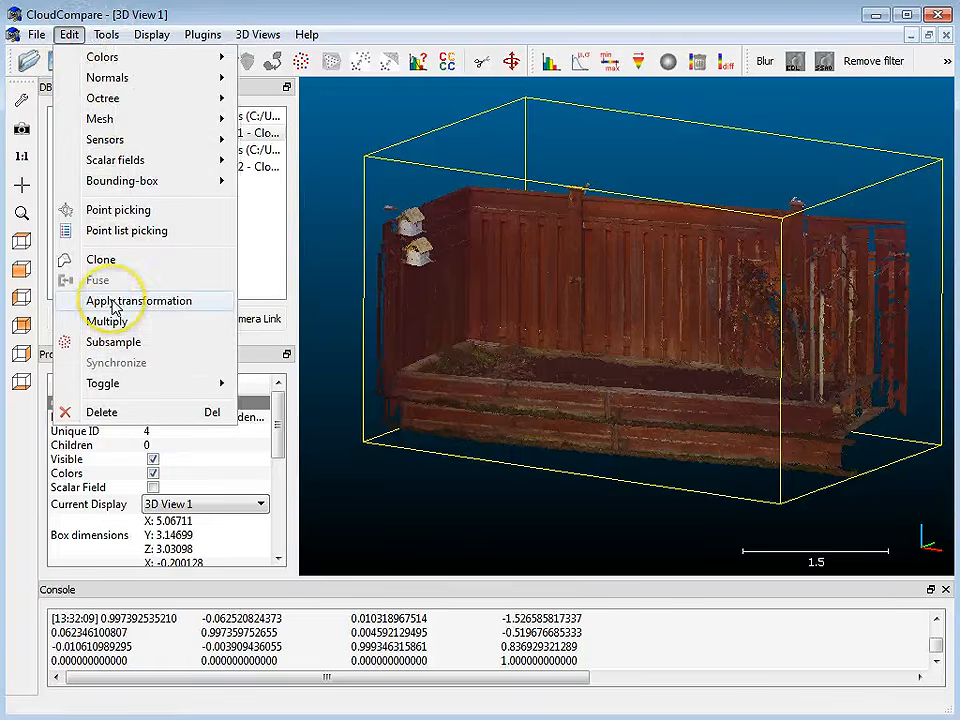
pyautogui.click(120, 301)
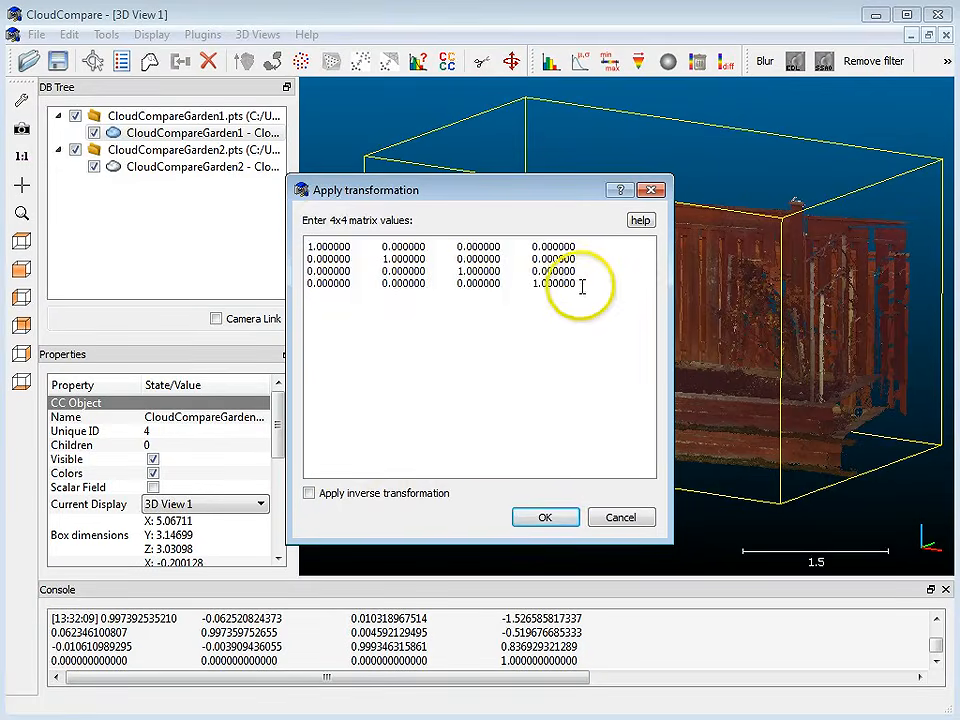
pyautogui.moveTo(583, 285); pyautogui.dragTo(303, 214)
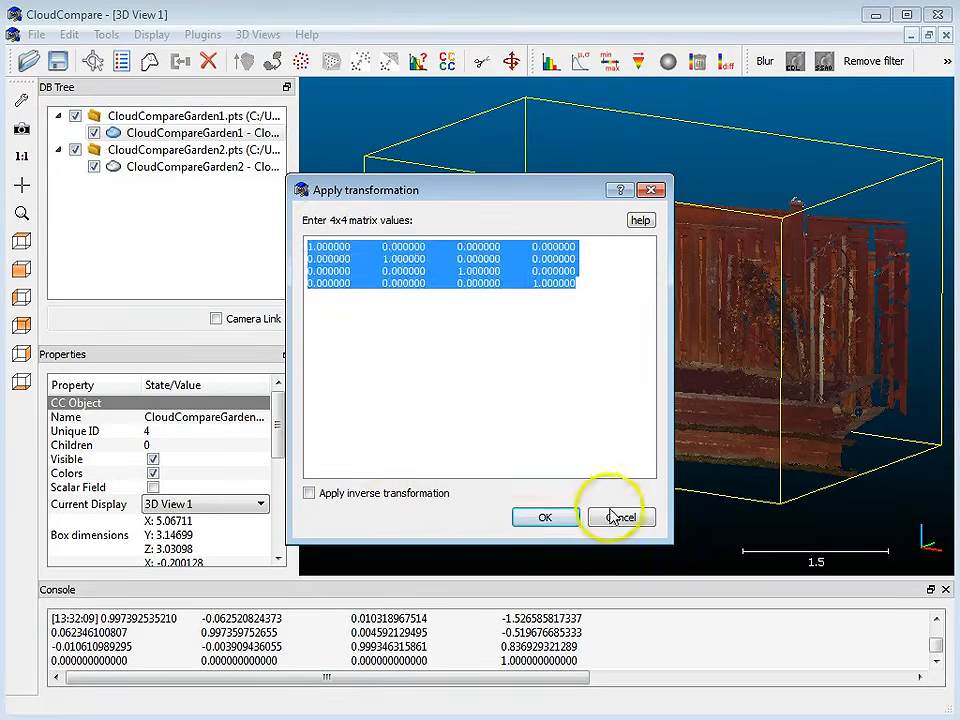
pyautogui.click(640, 220)
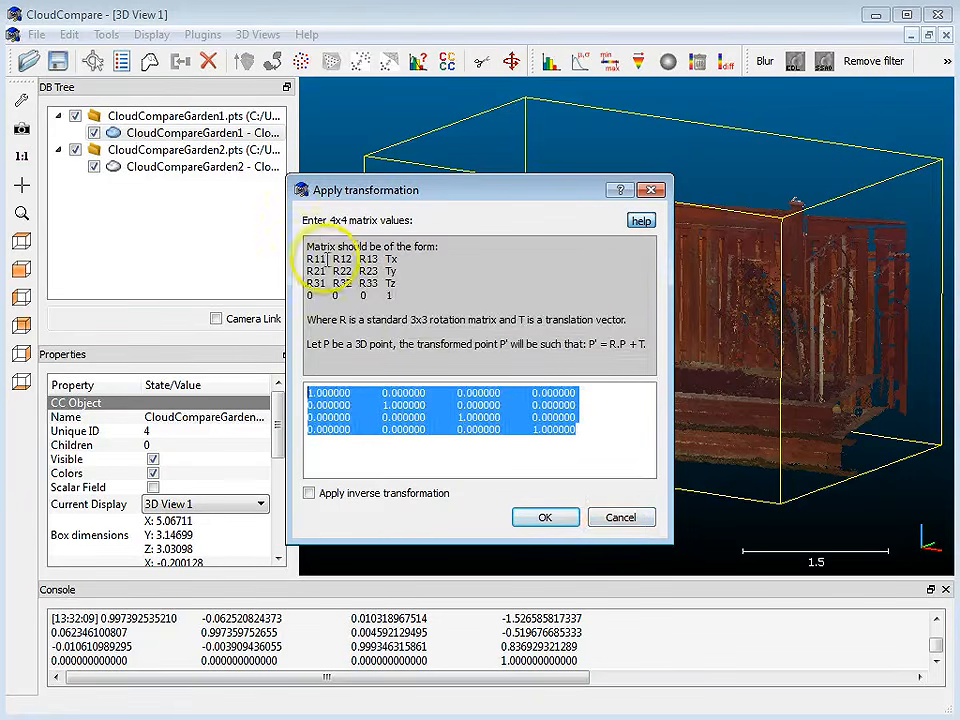
pyautogui.moveTo(306, 257); pyautogui.dragTo(439, 294)
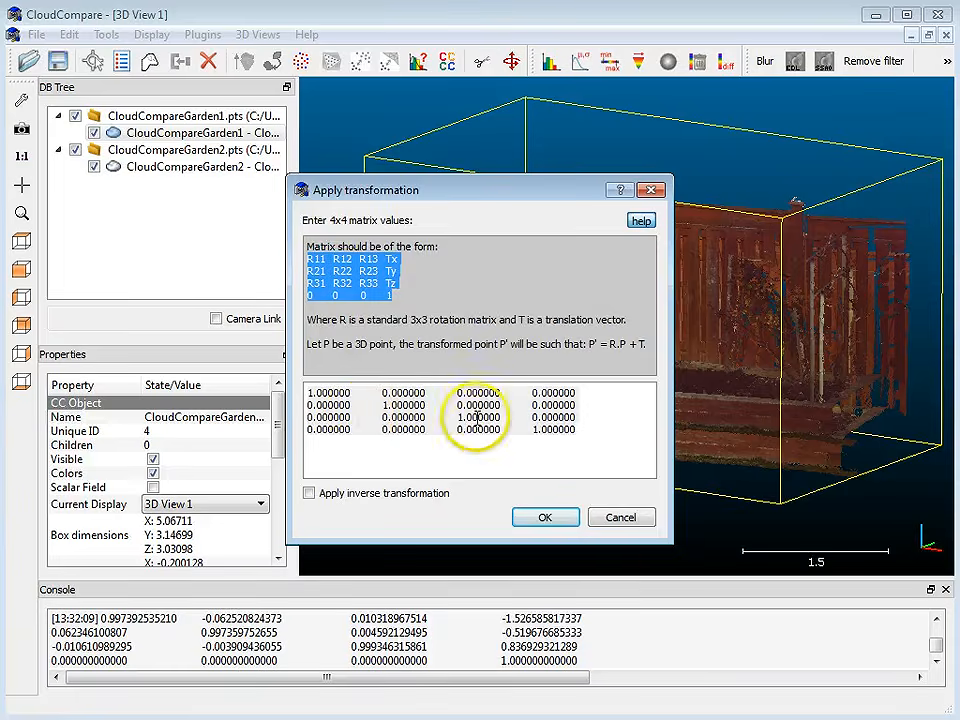
pyautogui.click(624, 520)
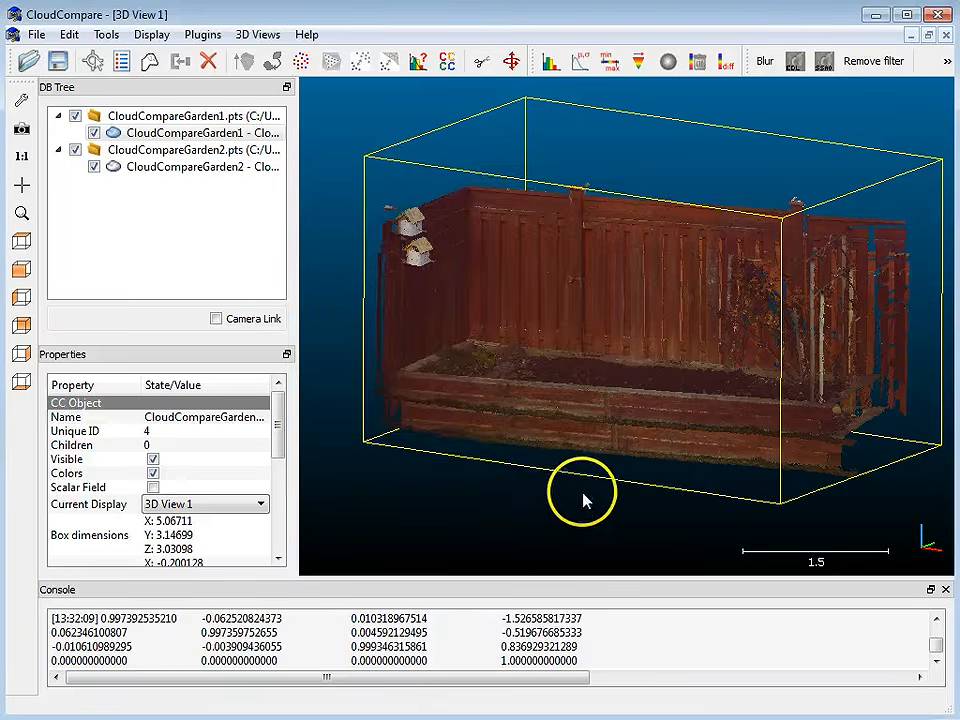
# Step: Start a fine registration of both garden clouds, with CloudCompareGarden2 as data and CloudCompareGarden1 as model, and set the error difference to 1e-20
pyautogui.moveTo(583, 497); pyautogui.dragTo(486, 364)
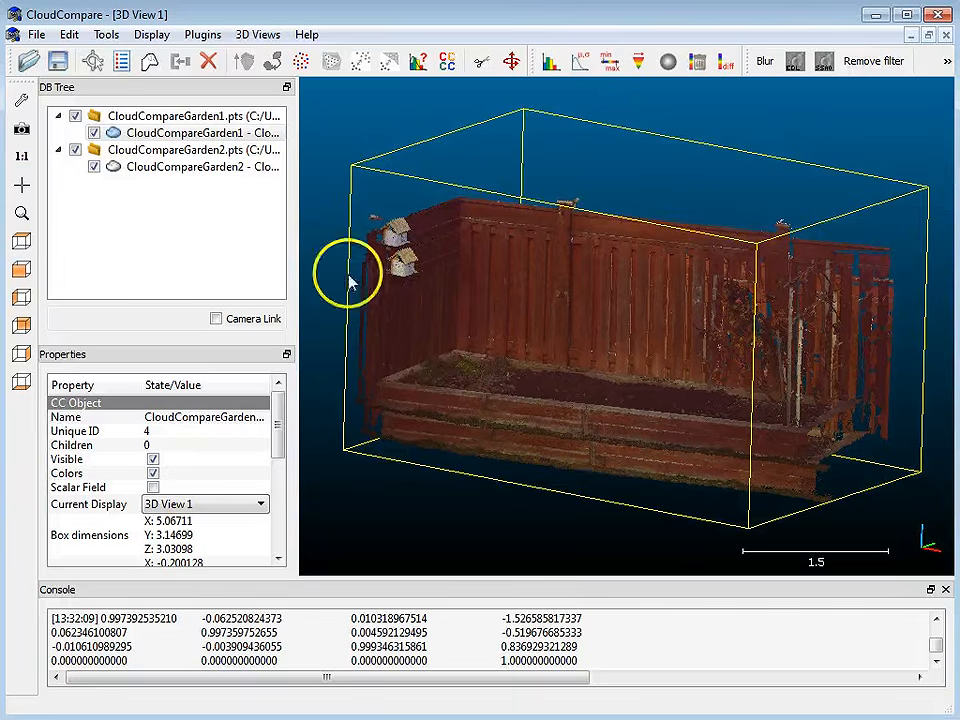
pyautogui.click(202, 136)
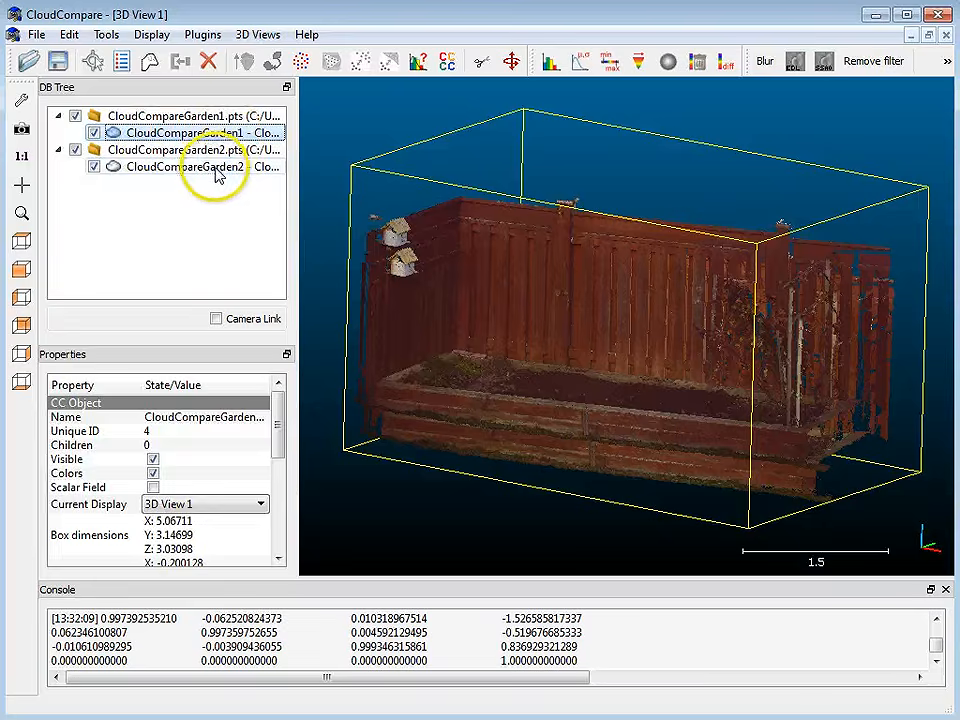
pyautogui.keyDown('ctrl'); pyautogui.click(216, 168); pyautogui.keyUp('ctrl')
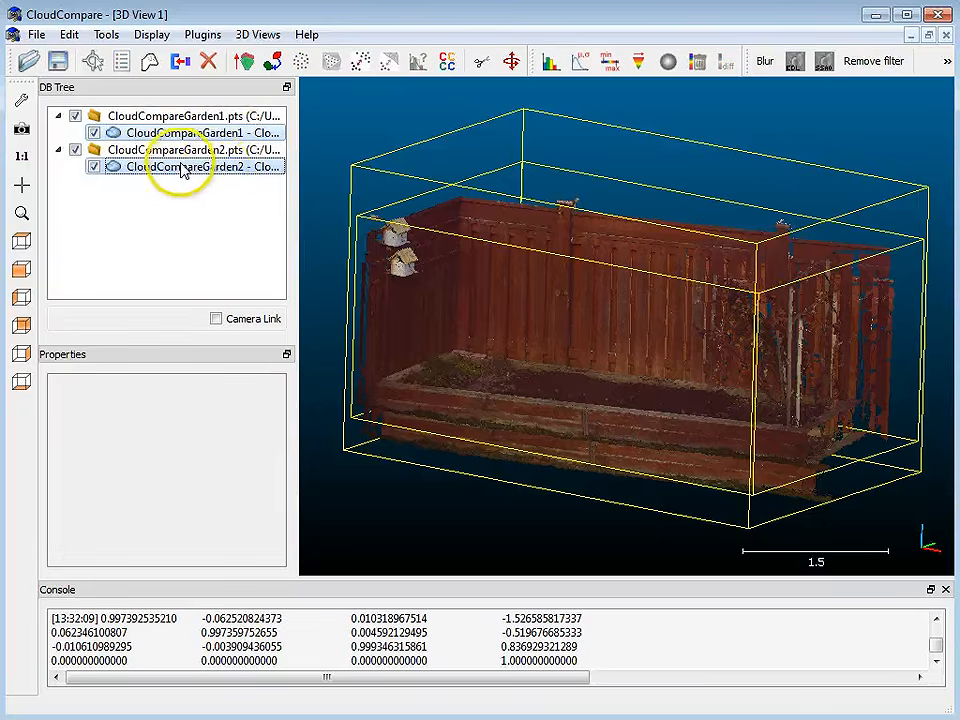
pyautogui.click(252, 70)
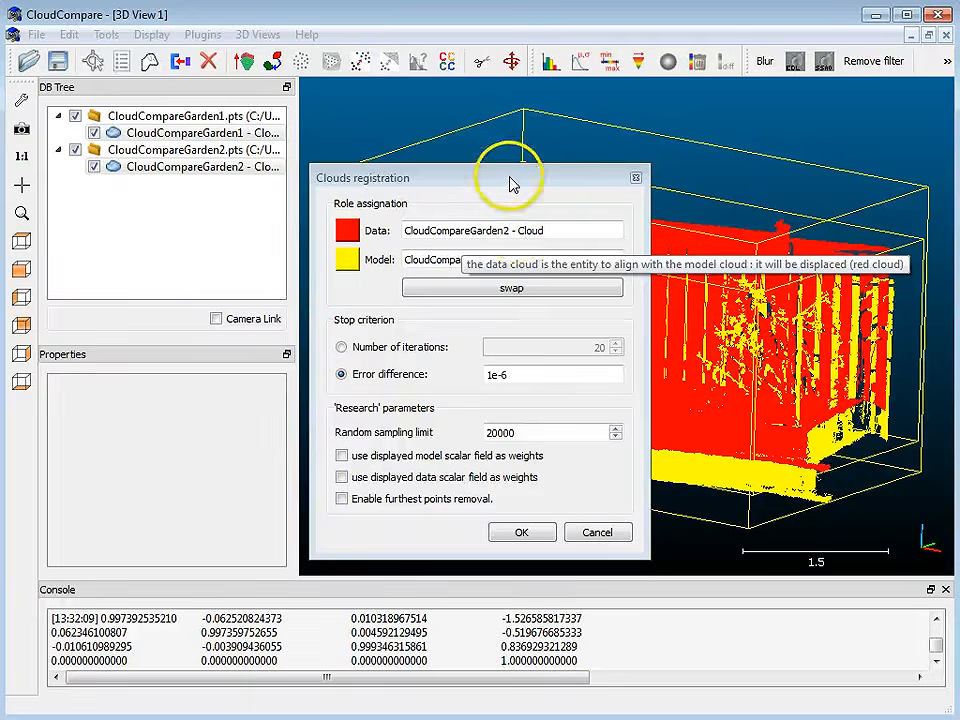
pyautogui.moveTo(514, 182); pyautogui.dragTo(501, 153)
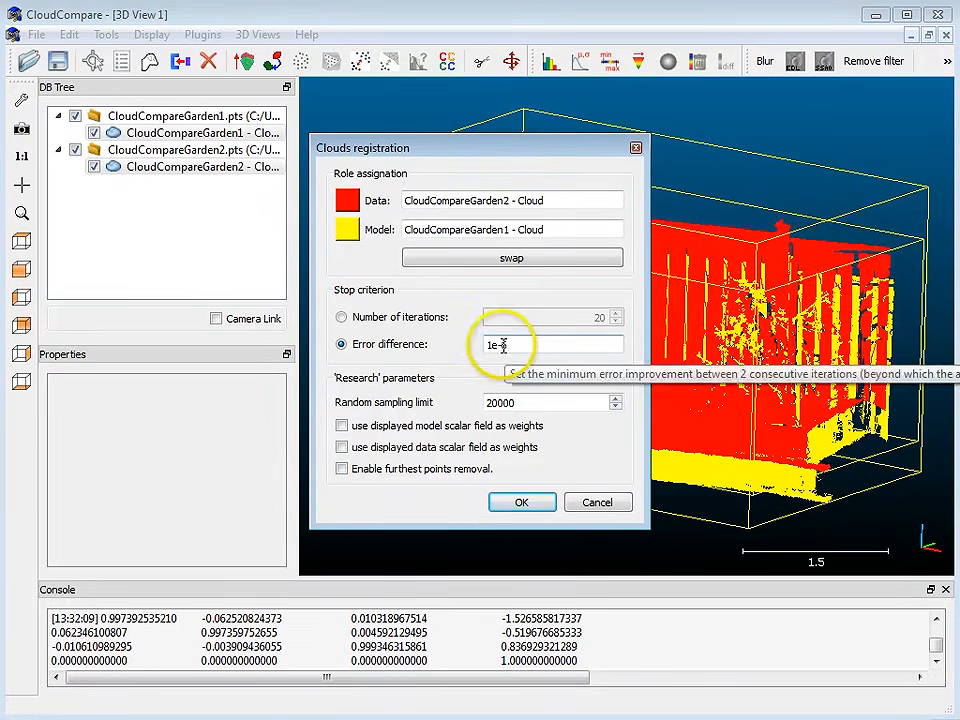
pyautogui.moveTo(503, 345); pyautogui.dragTo(517, 345)
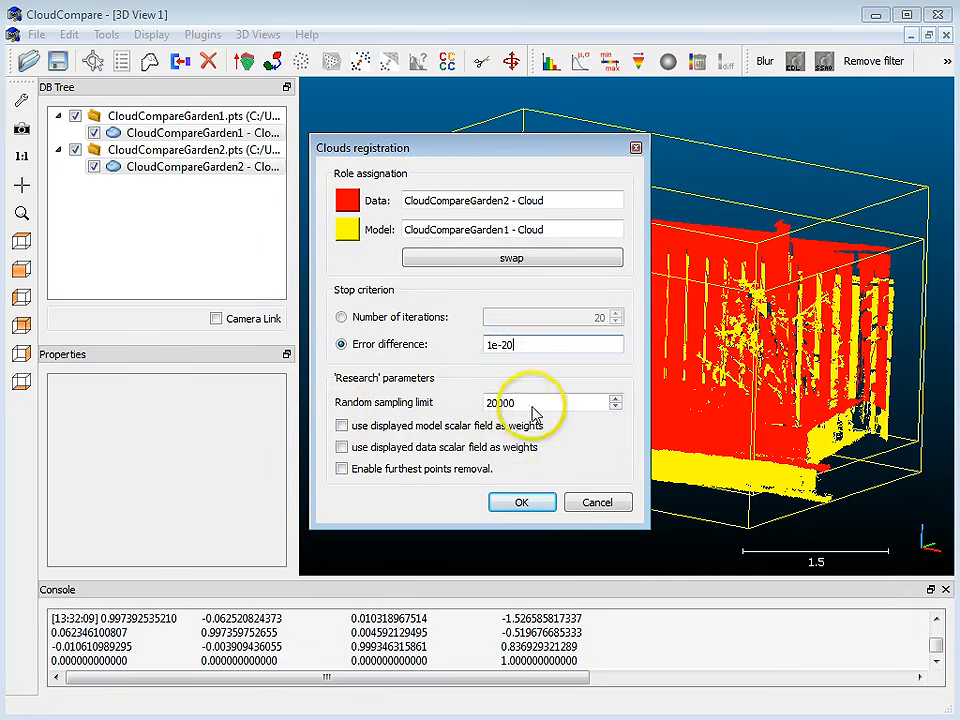
# Step: Set the random sampling limit to 60000 and run the registration of the two clouds
pyautogui.moveTo(546, 403); pyautogui.dragTo(472, 408)
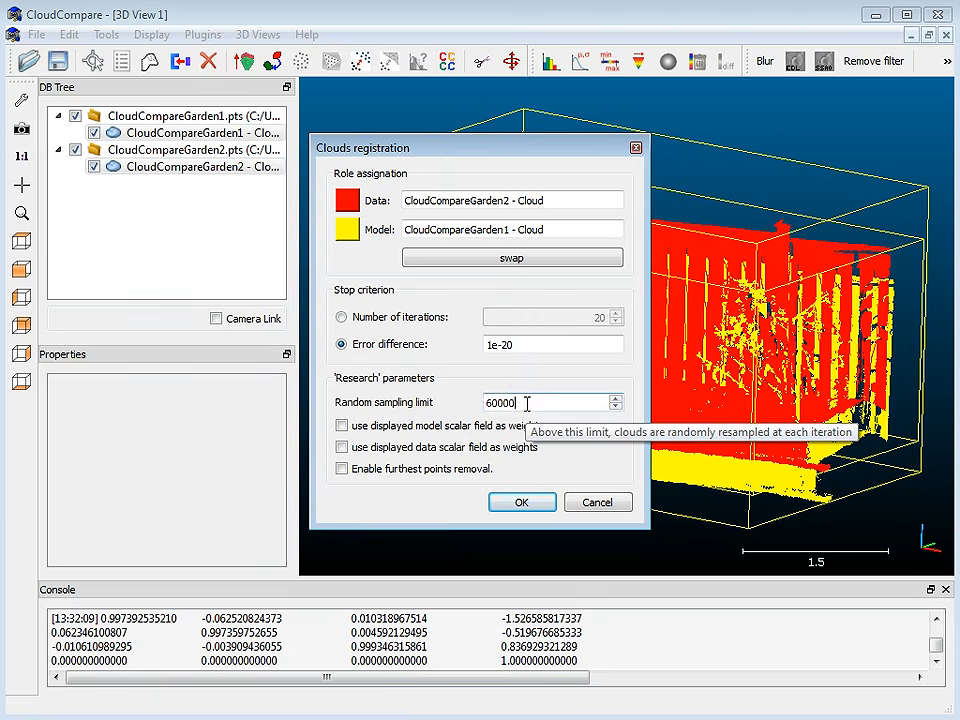
pyautogui.click(530, 403)
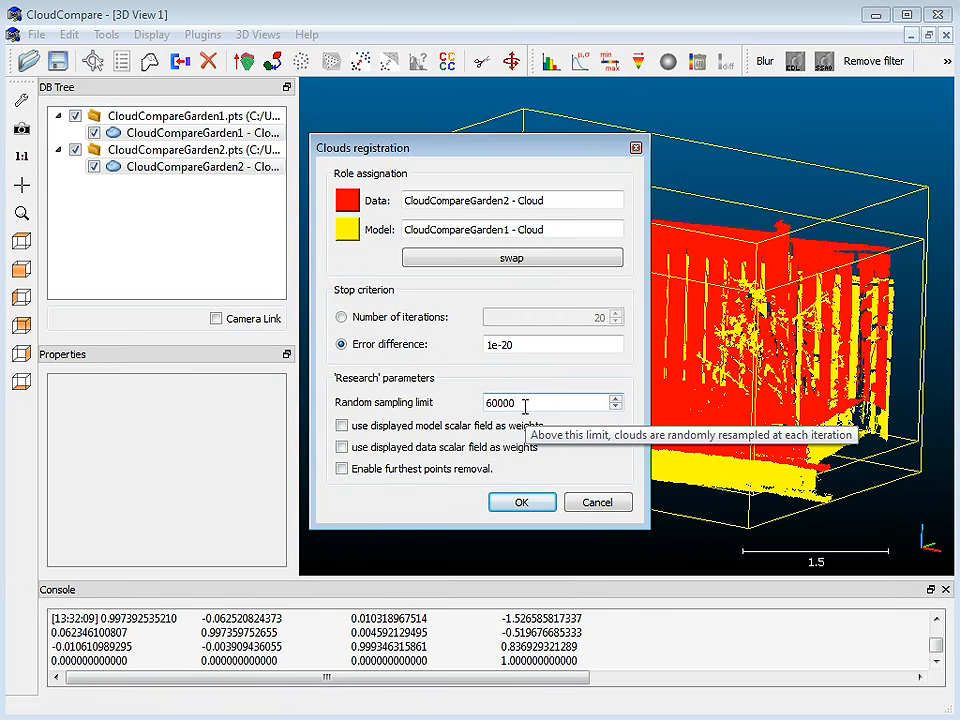
pyautogui.click(524, 405)
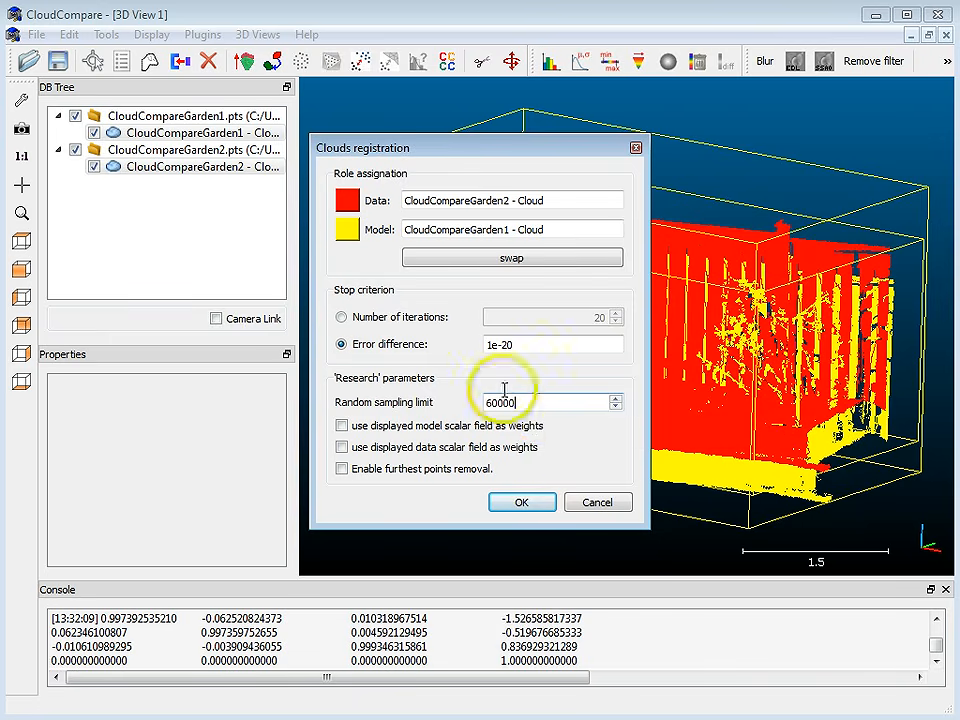
pyautogui.click(505, 502)
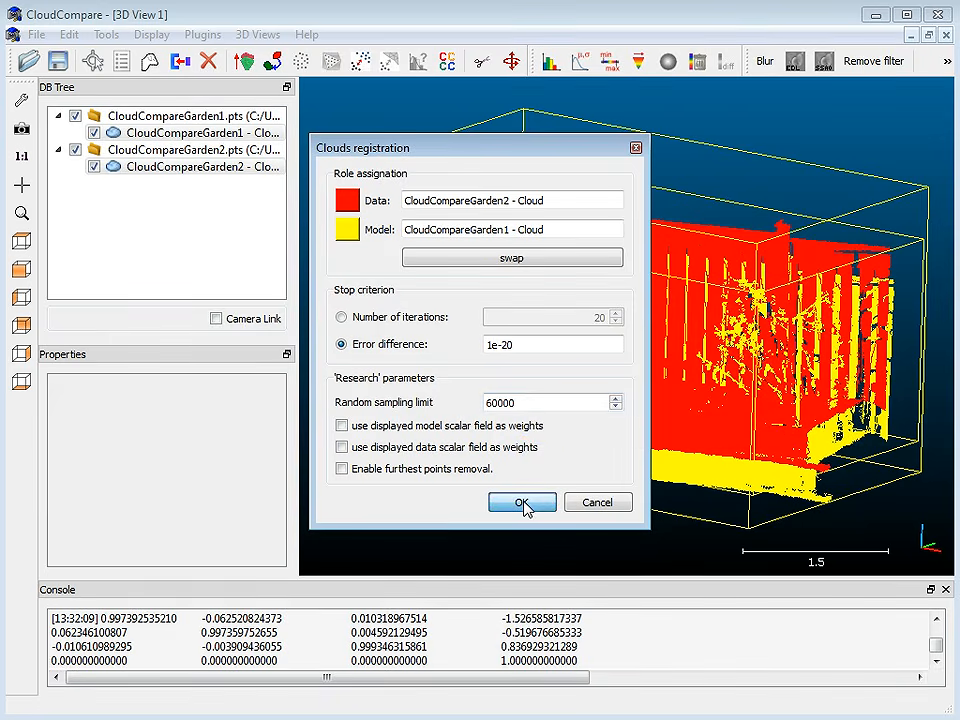
pyautogui.click(524, 504)
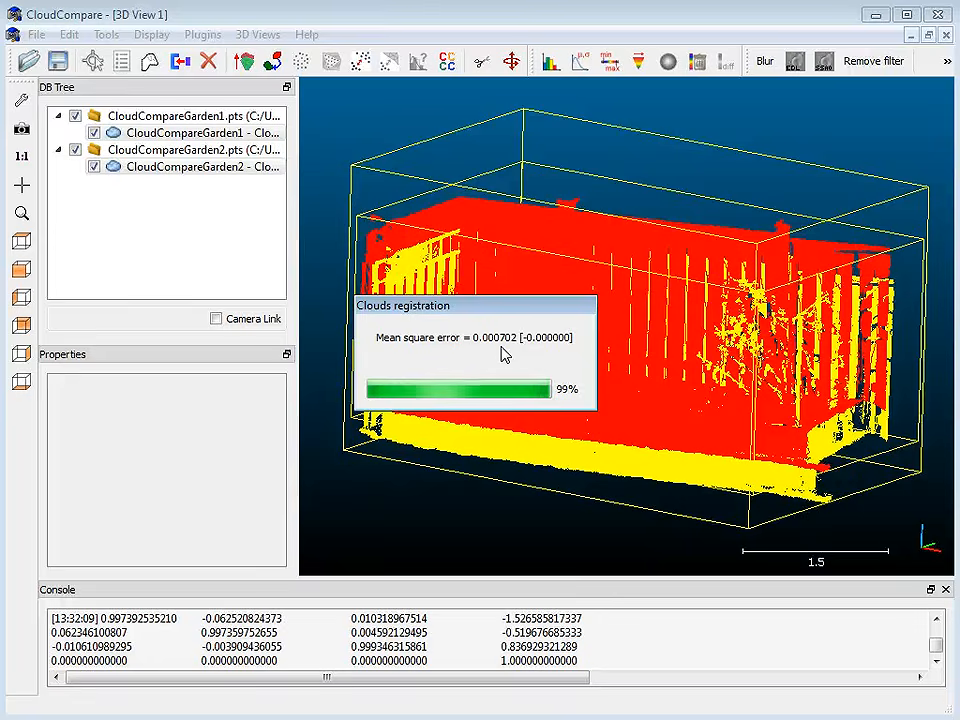
pyautogui.click(461, 634)
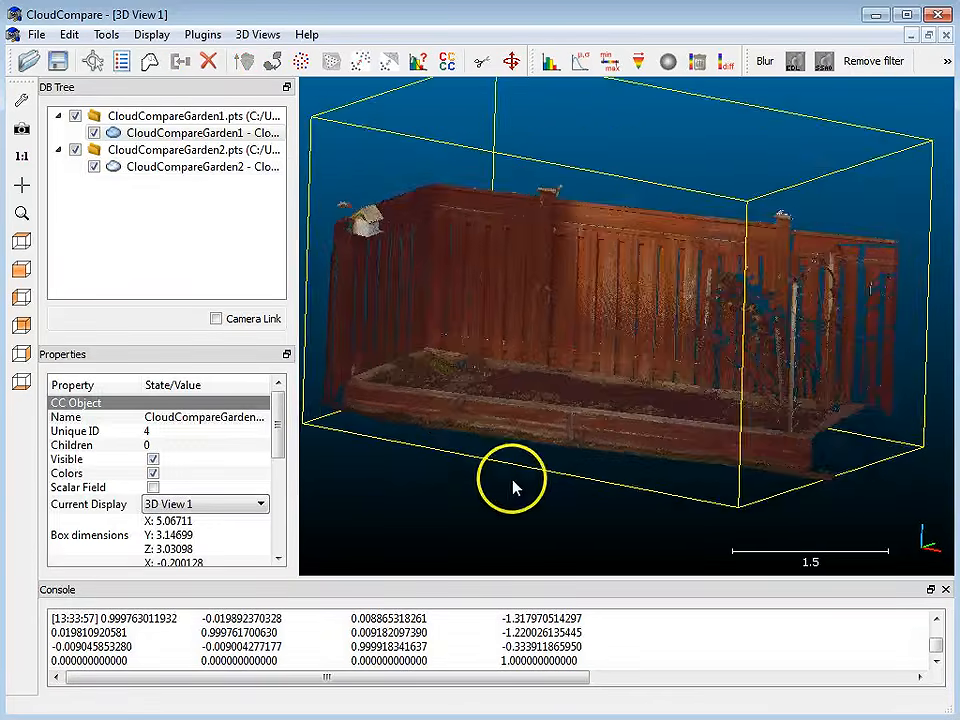
# Step: Examine the two registered clouds from several angles and distances, without a cloud selected, to check how the fences and garden beds align
pyautogui.moveTo(540, 498); pyautogui.dragTo(651, 401)
pyautogui.scroll(-5, 613, 358)
pyautogui.scroll(8, 613, 358)
pyautogui.scroll(4, 651, 401)
pyautogui.scroll(-8, 650, 400)
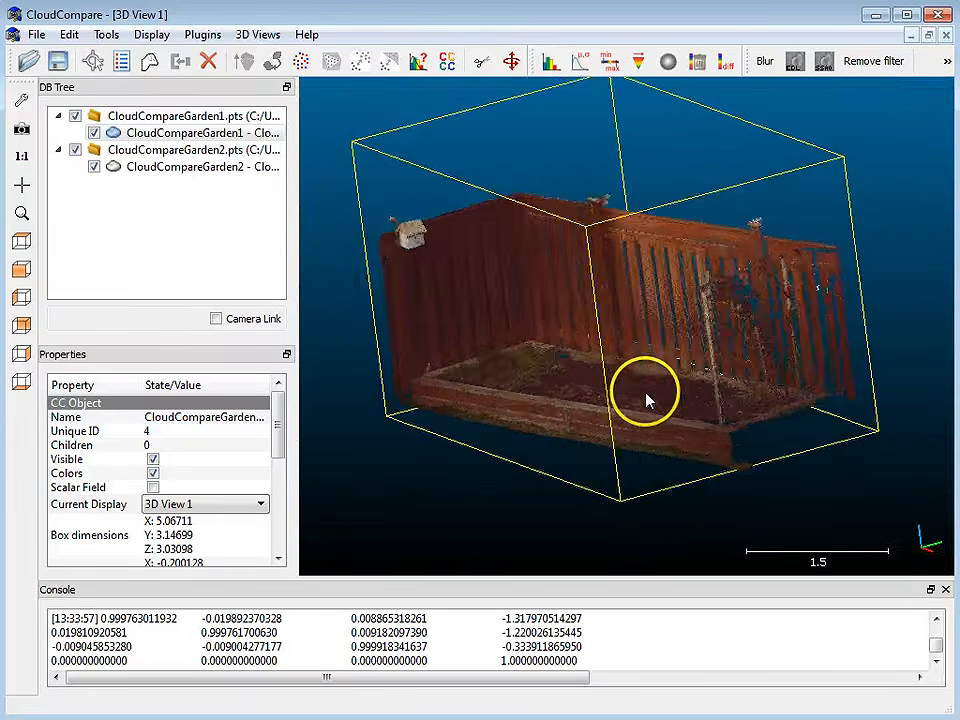
pyautogui.moveTo(356, 266); pyautogui.dragTo(521, 243)
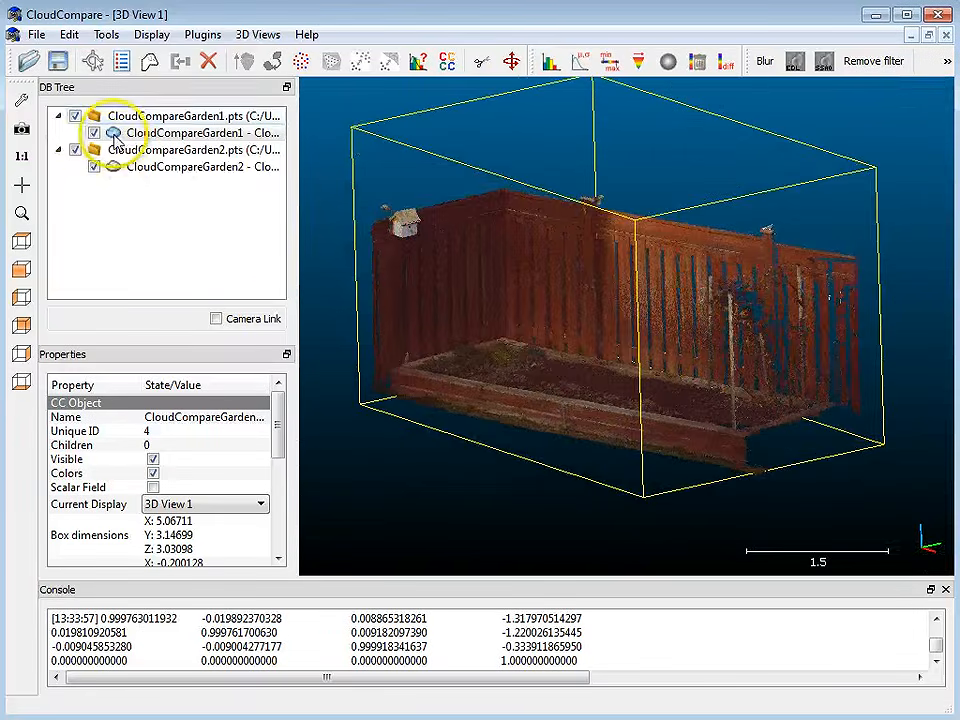
pyautogui.click(493, 500)
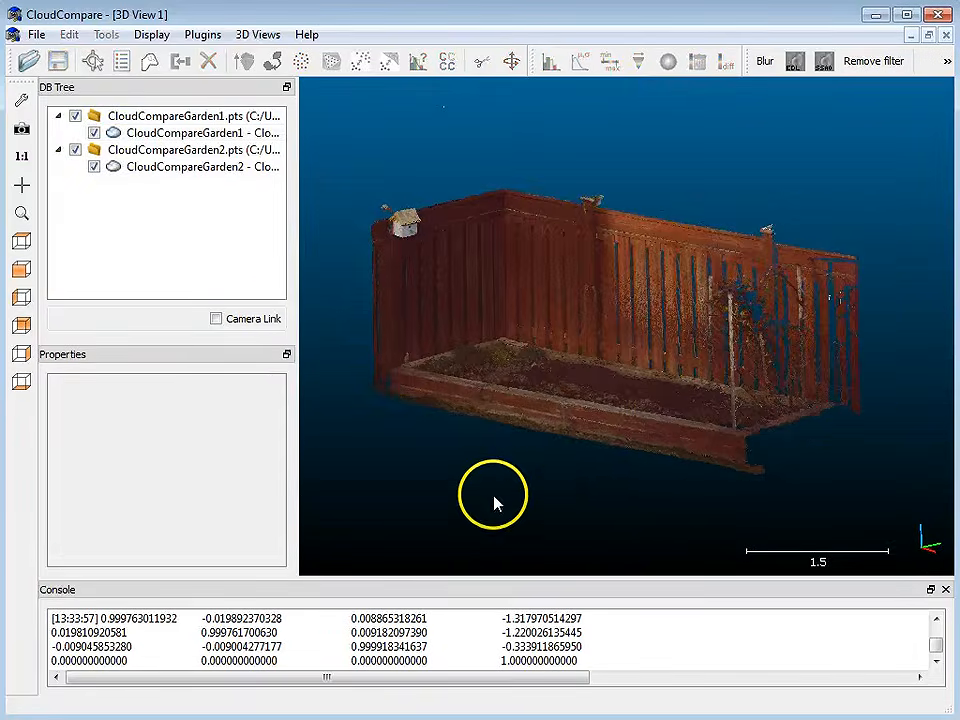
pyautogui.moveTo(549, 486); pyautogui.dragTo(640, 407)
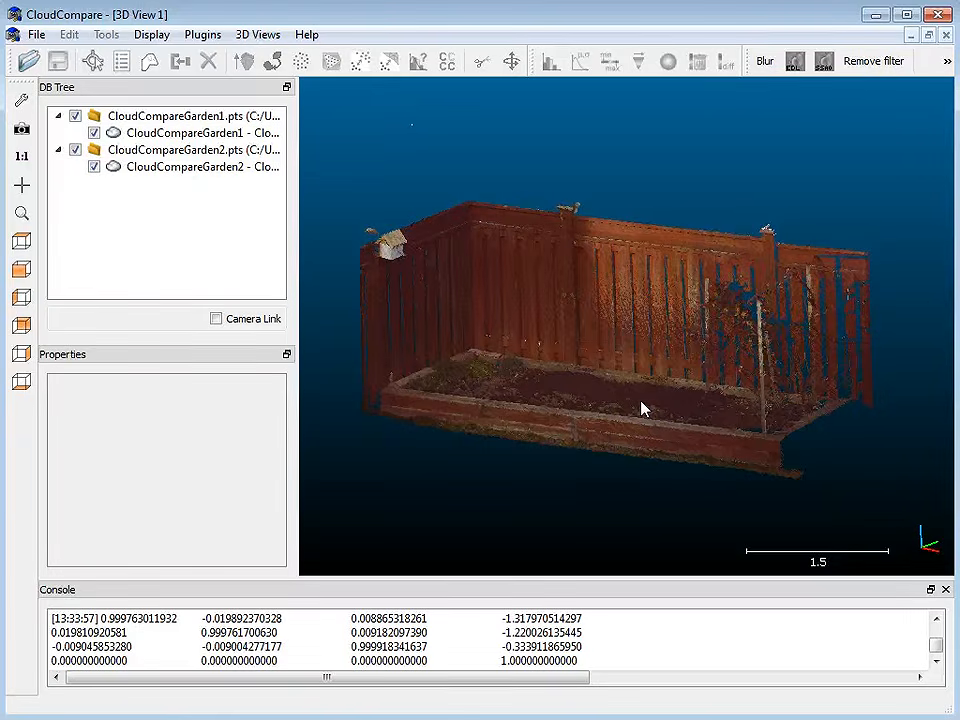
pyautogui.moveTo(664, 360); pyautogui.dragTo(182, 264)
# Step: Hide the CloudCompareGarden2 cloud and view CloudCompareGarden1 on its own
pyautogui.click(94, 166)
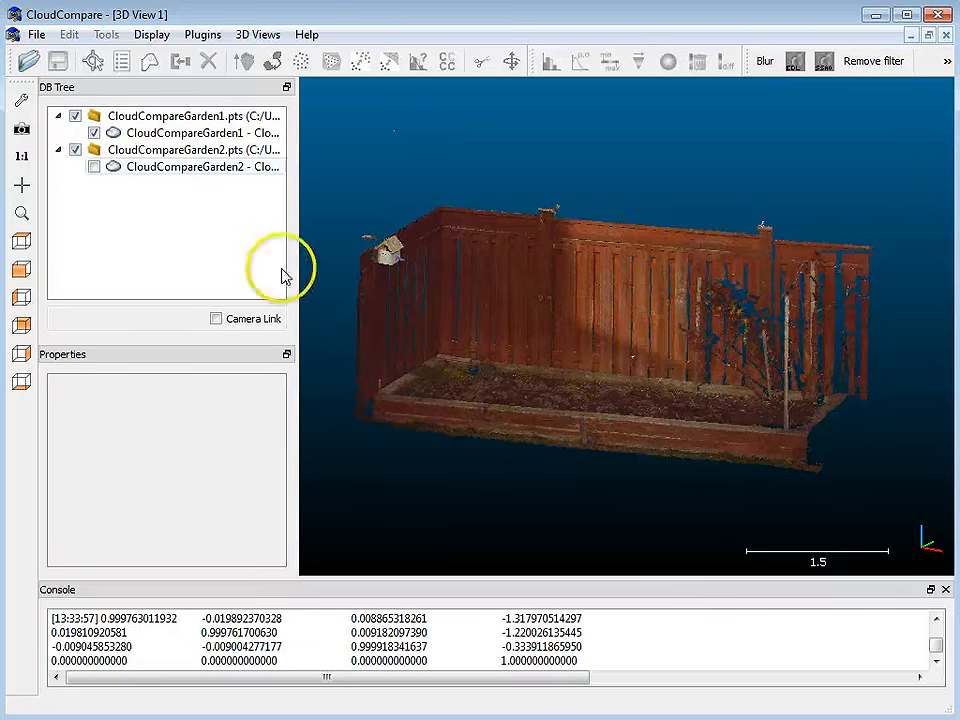
pyautogui.moveTo(660, 379); pyautogui.dragTo(692, 378, button='right')
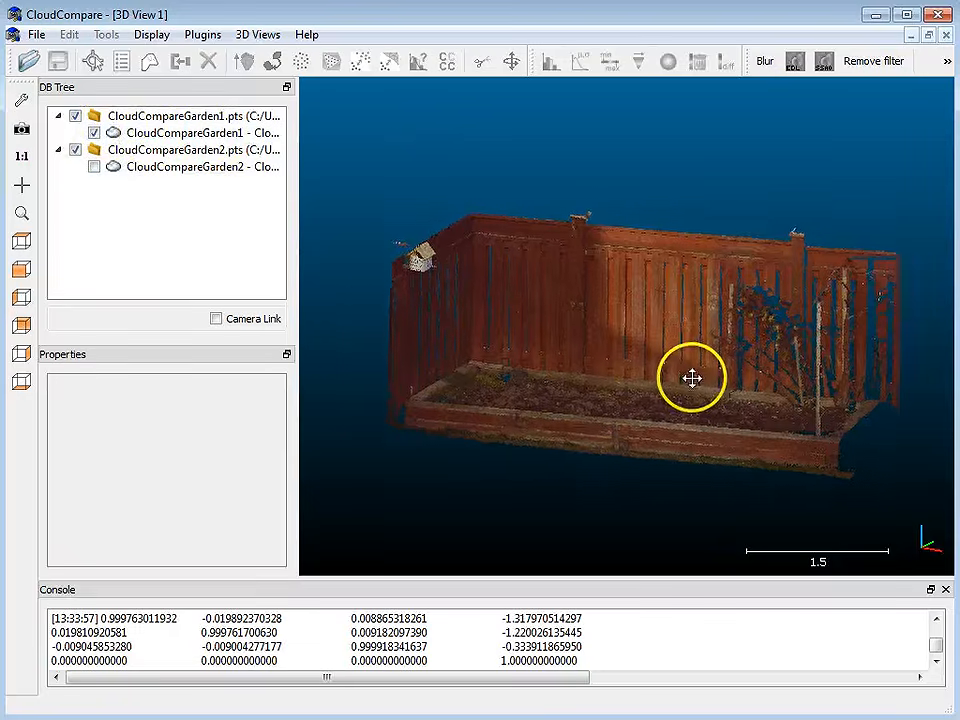
pyautogui.moveTo(692, 378); pyautogui.dragTo(628, 326)
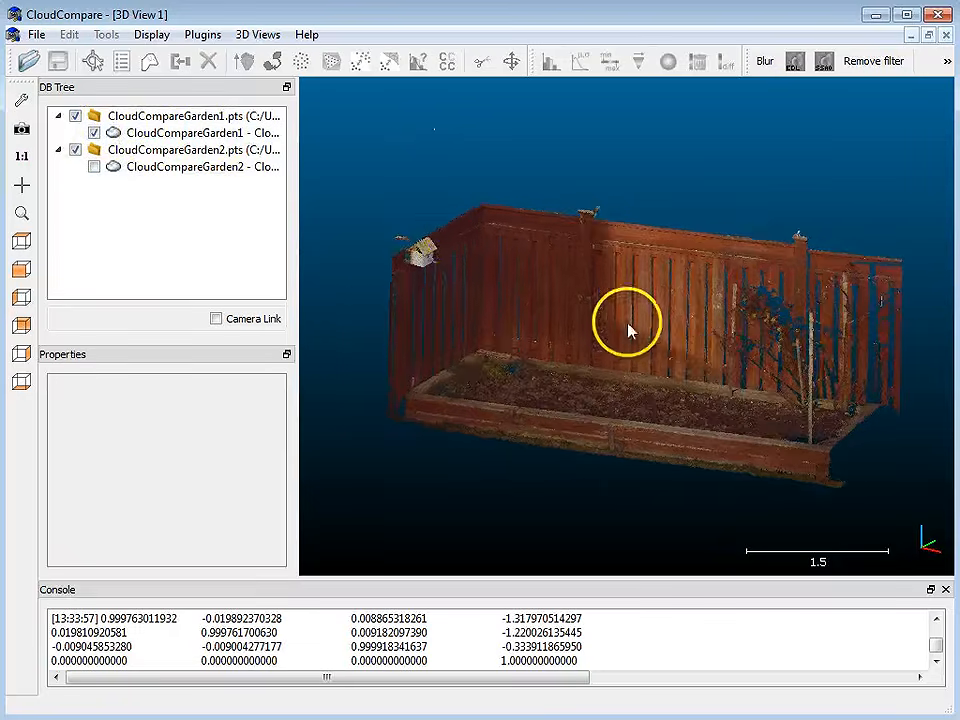
# Step: Try to cut the middle section of fence and garden bed out of CloudCompareGarden1 with a four-point polygon, and discard the segmentation
pyautogui.click(150, 135)
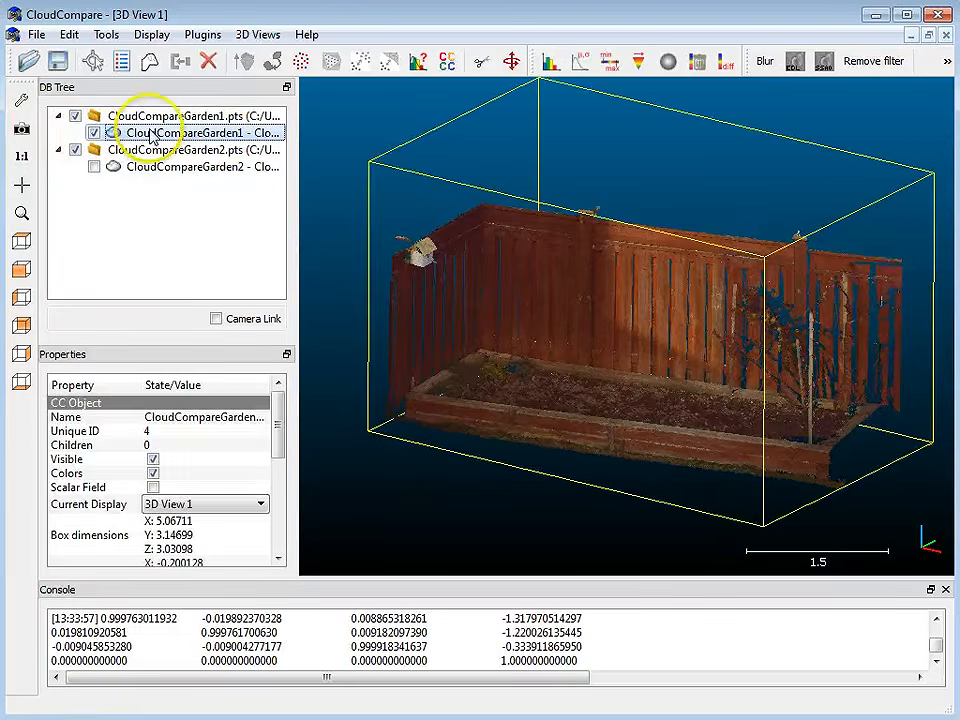
pyautogui.click(481, 64)
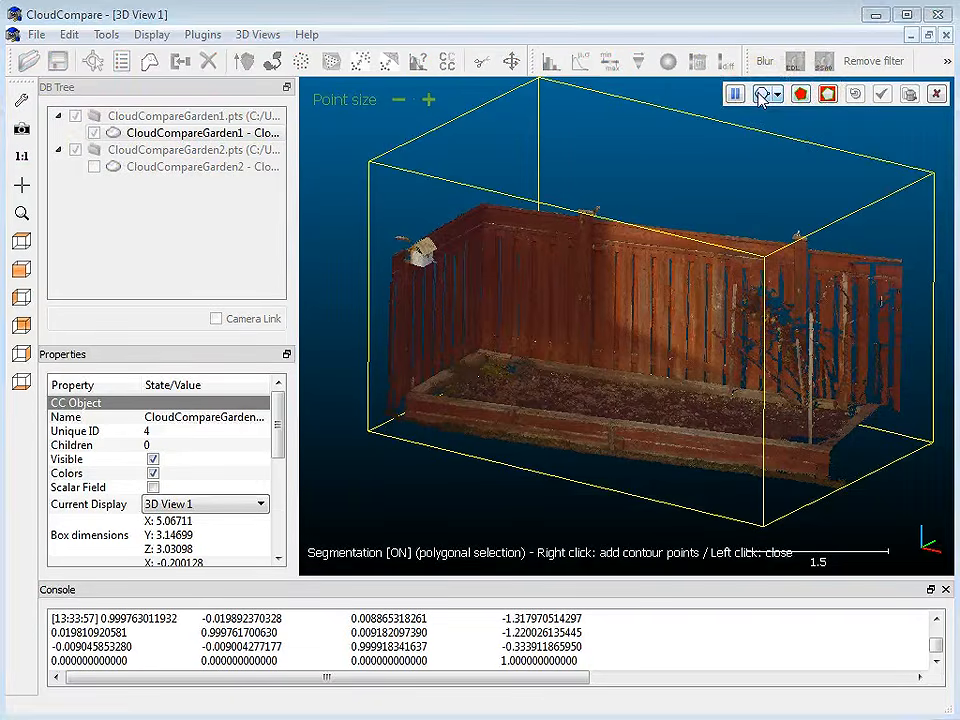
pyautogui.rightClick(741, 187)
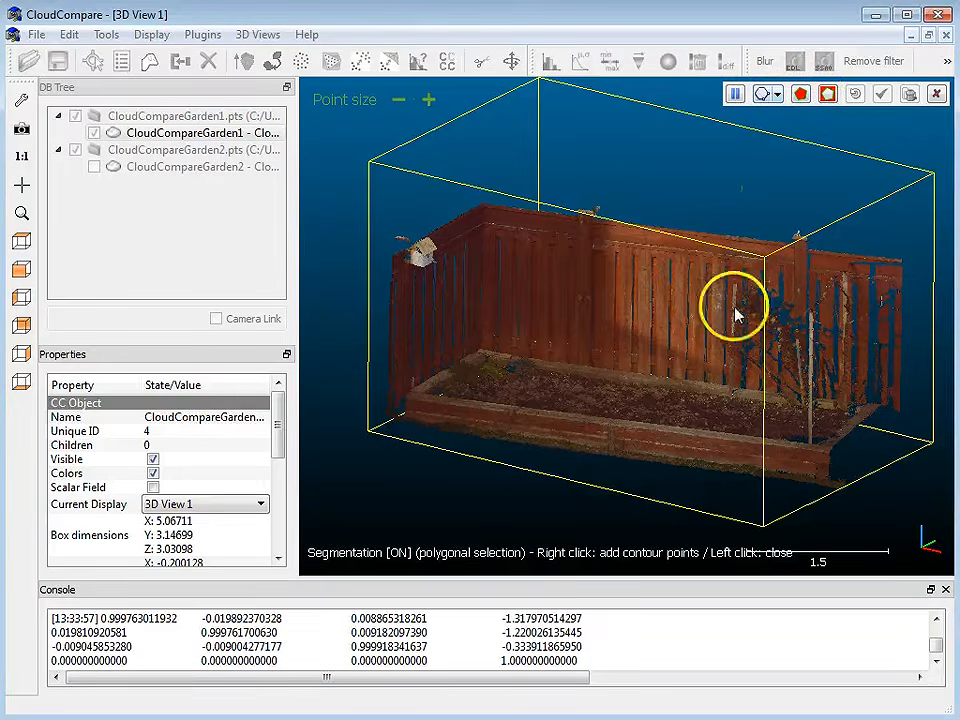
pyautogui.rightClick(715, 496)
pyautogui.rightClick(555, 476)
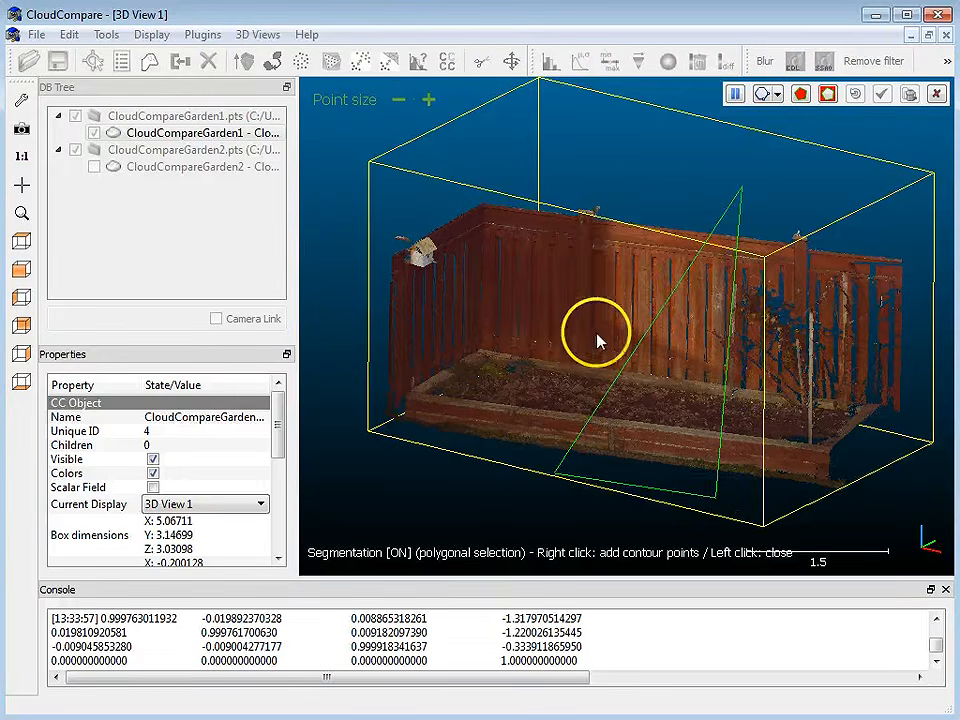
pyautogui.click(606, 176)
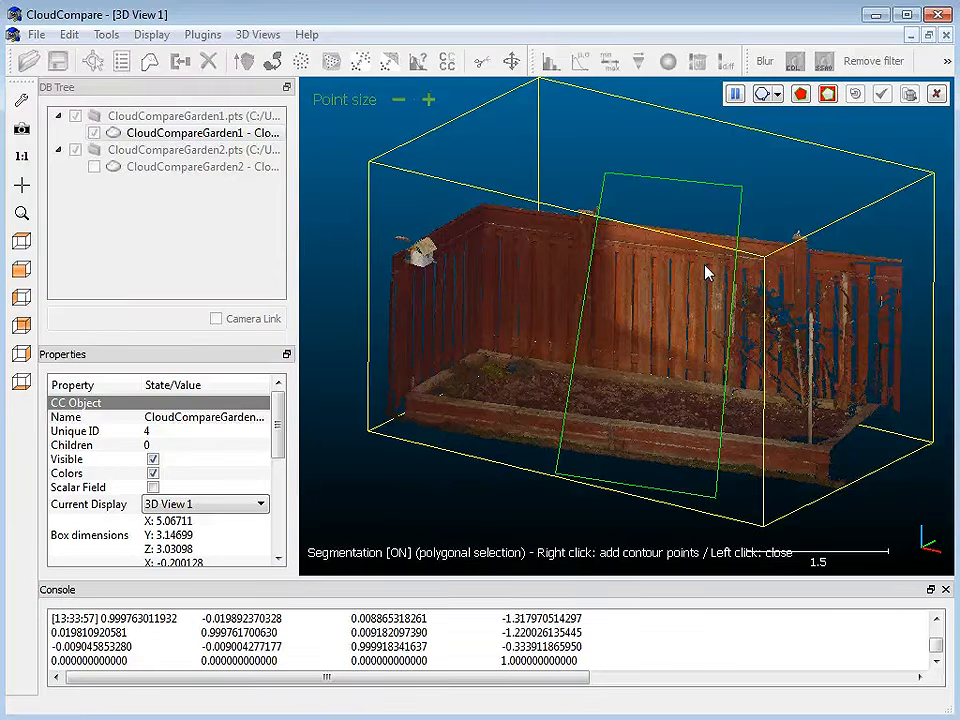
pyautogui.click(826, 95)
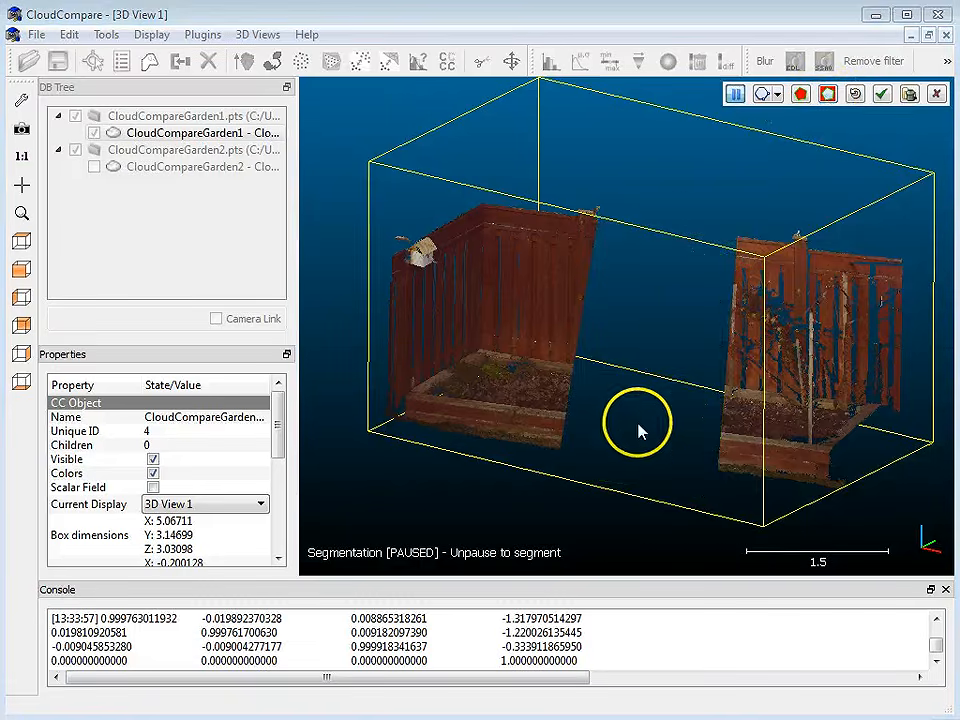
pyautogui.moveTo(687, 381); pyautogui.dragTo(700, 320)
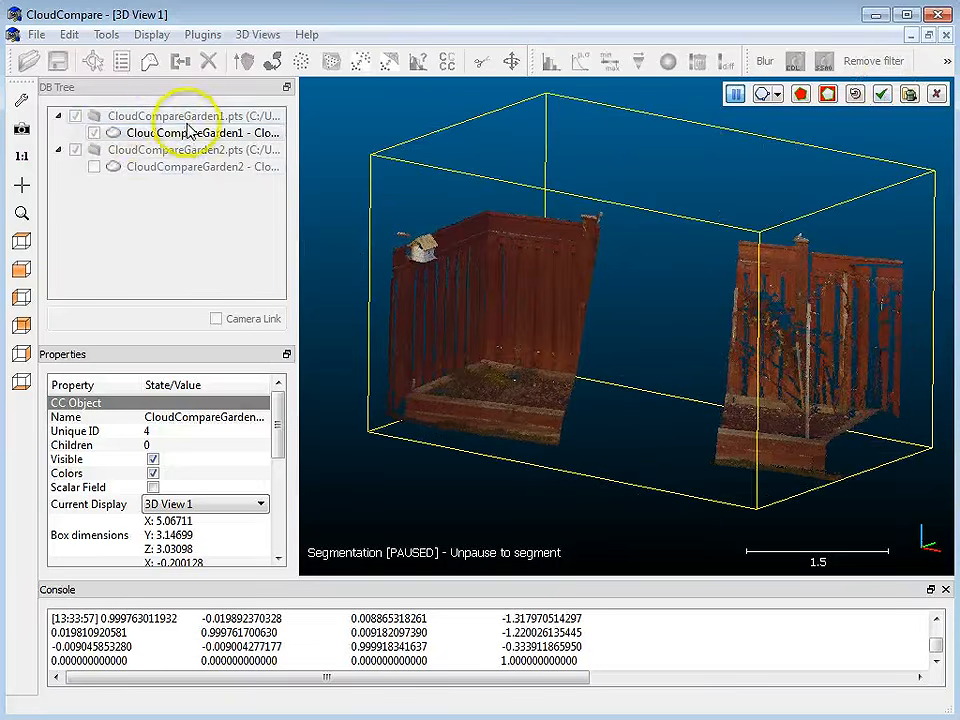
pyautogui.click(937, 94)
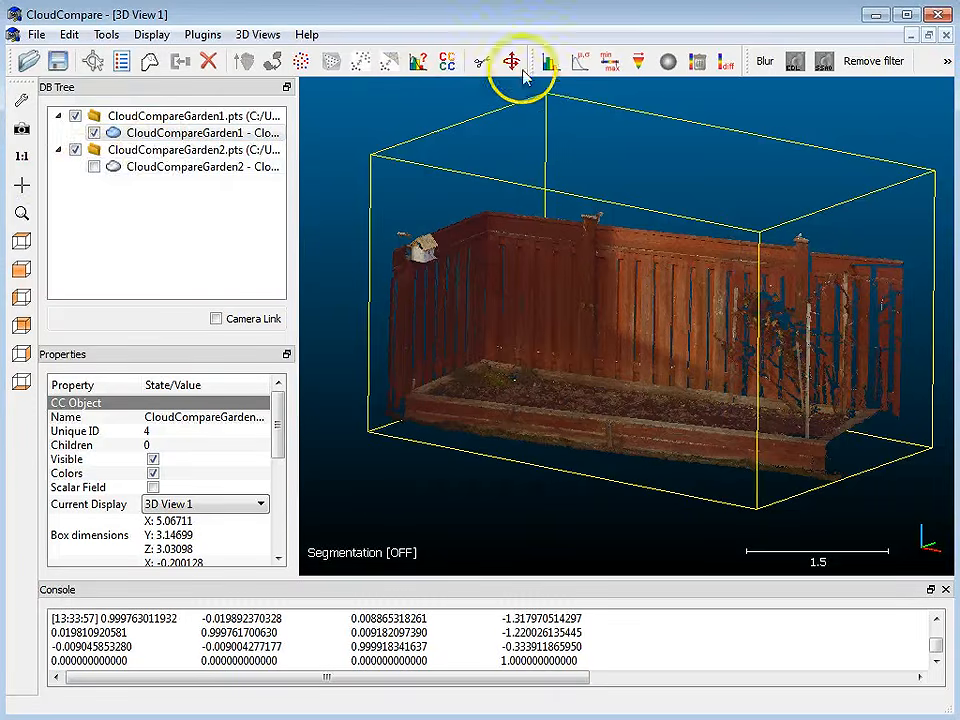
# Step: Show CloudCompareGarden2 again and start a cloud-to-cloud distance computation, with CloudCompareGarden2 as compared and CloudCompareGarden1 as reference
pyautogui.click(93, 167)
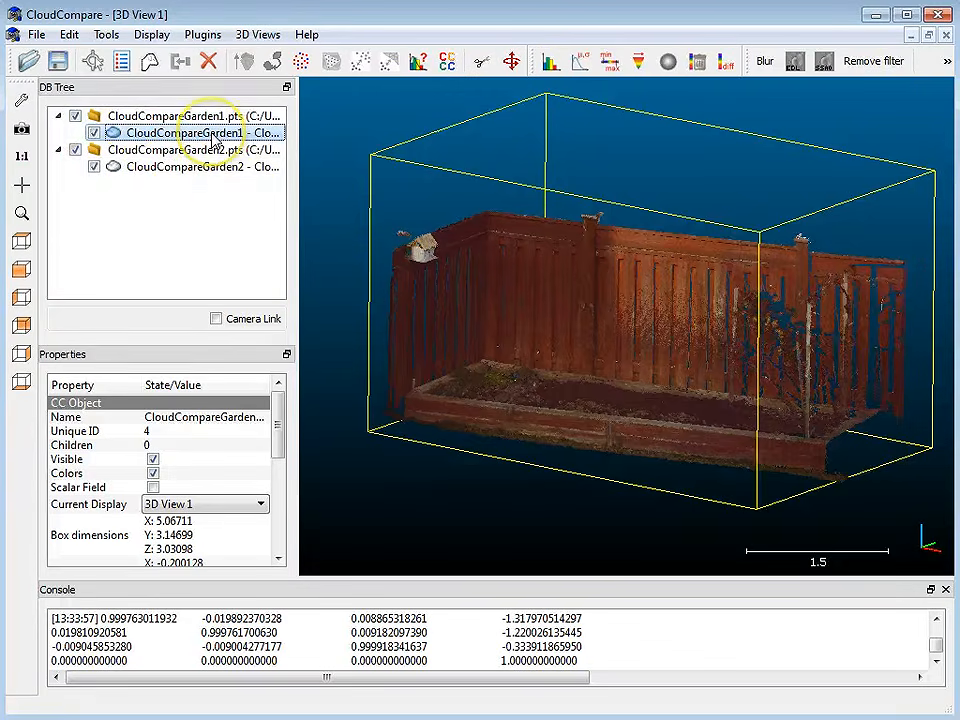
pyautogui.keyDown('ctrl'); pyautogui.click(190, 168); pyautogui.keyUp('ctrl')
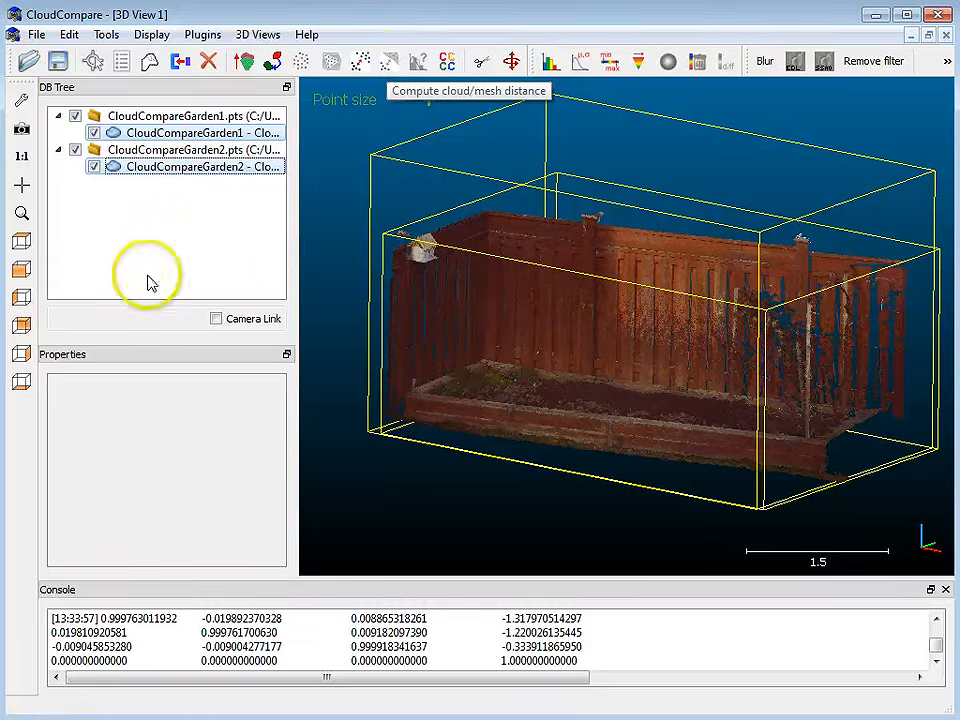
pyautogui.click(362, 61)
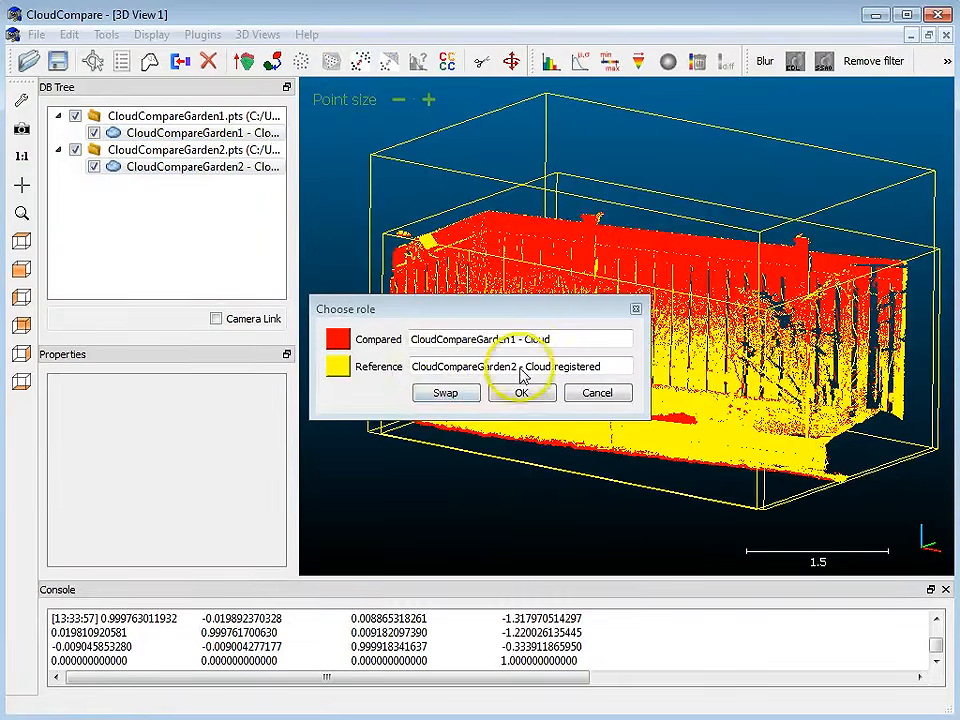
pyautogui.click(449, 391)
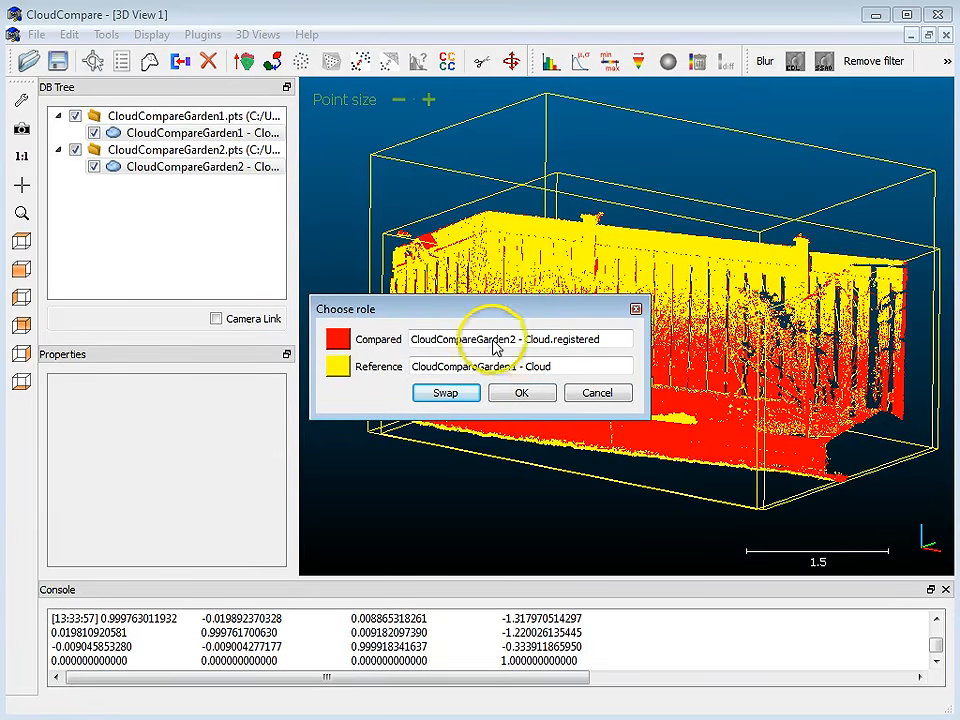
pyautogui.click(519, 394)
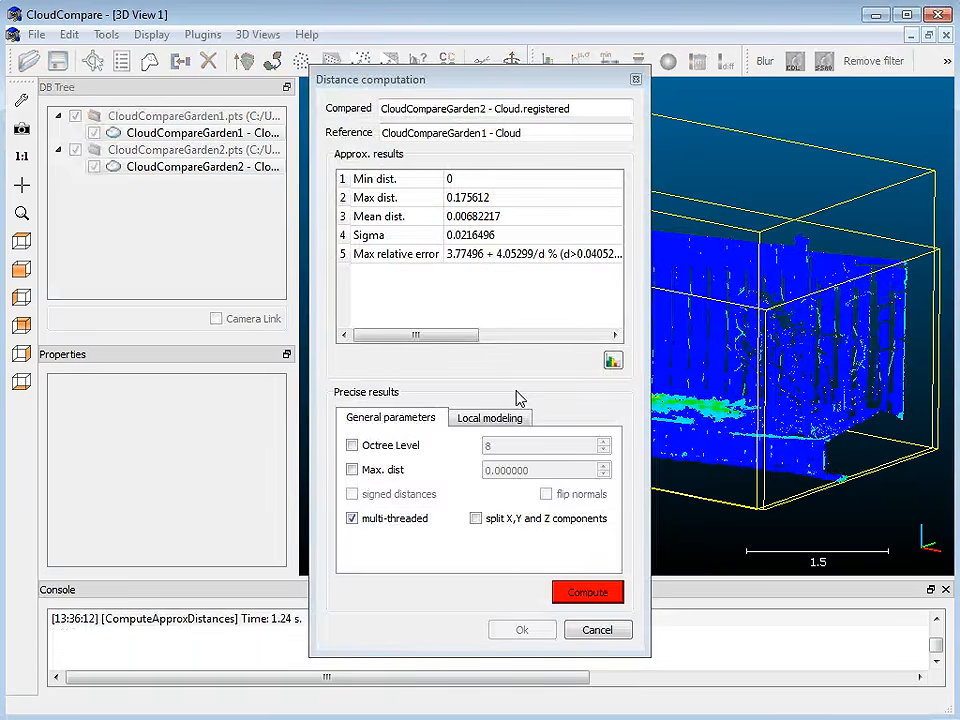
# Step: Compute the precise distances at octree level 8 without a local model and accept the result
pyautogui.moveTo(536, 81); pyautogui.dragTo(308, 90)
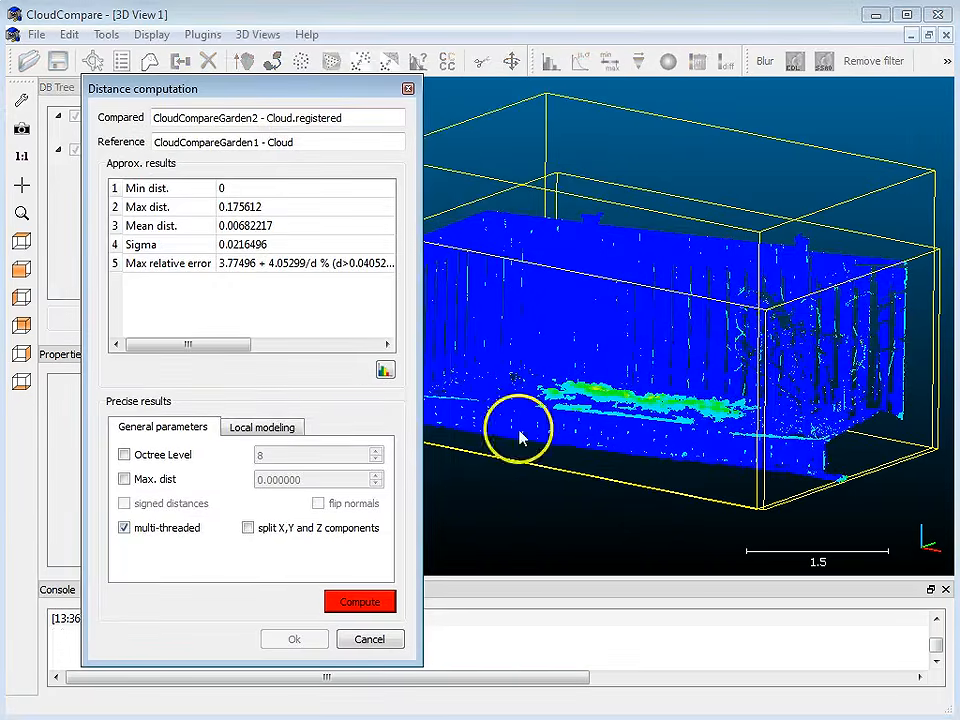
pyautogui.moveTo(739, 376); pyautogui.dragTo(707, 396)
pyautogui.click(147, 460)
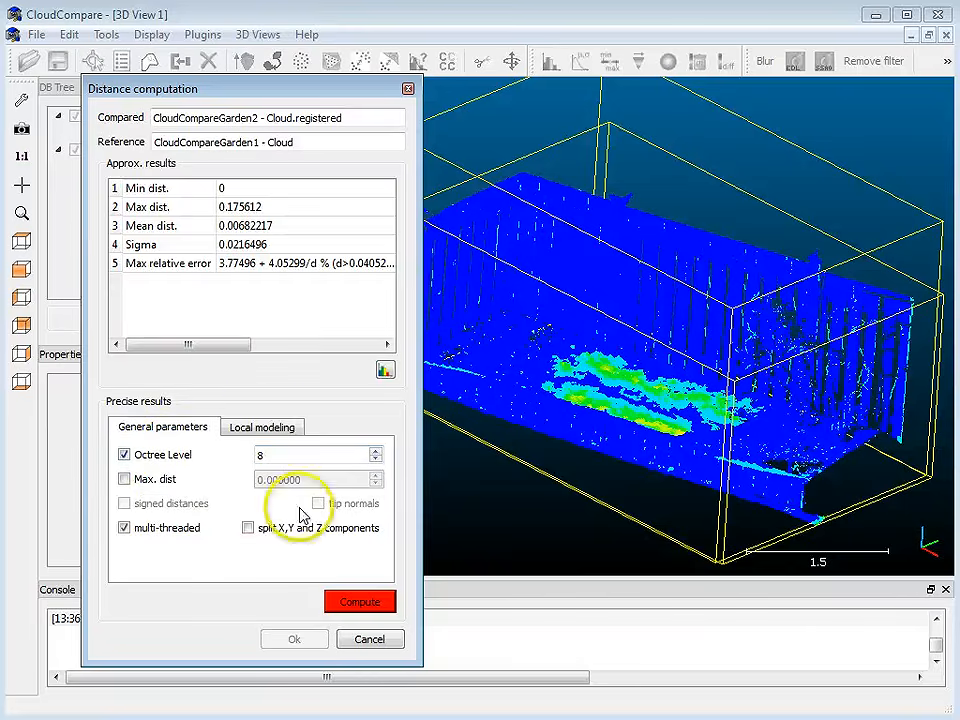
pyautogui.click(263, 428)
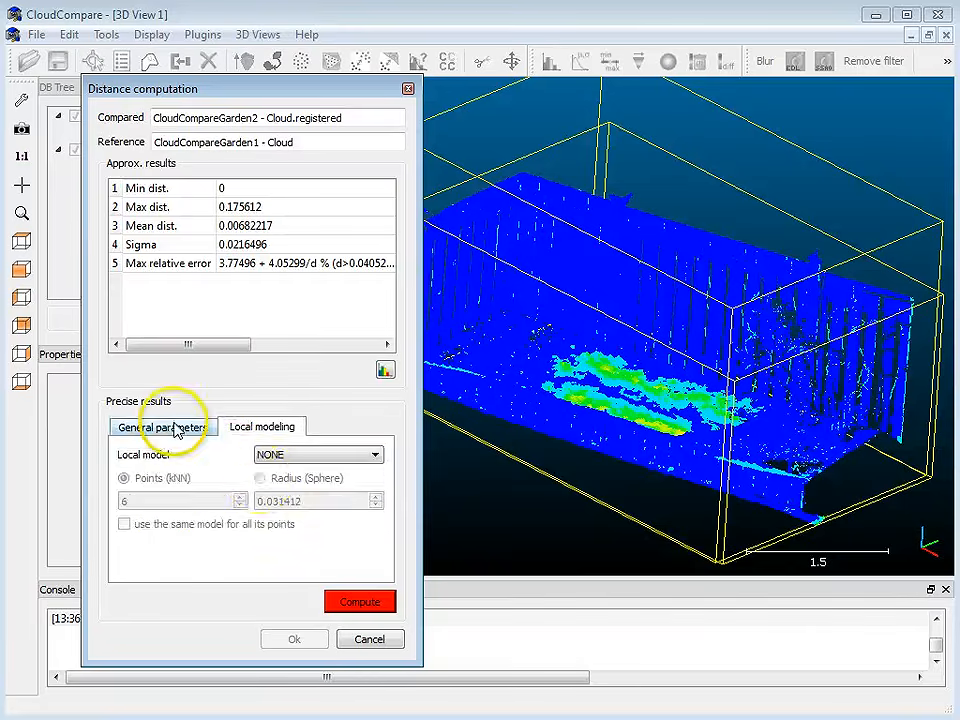
pyautogui.click(168, 427)
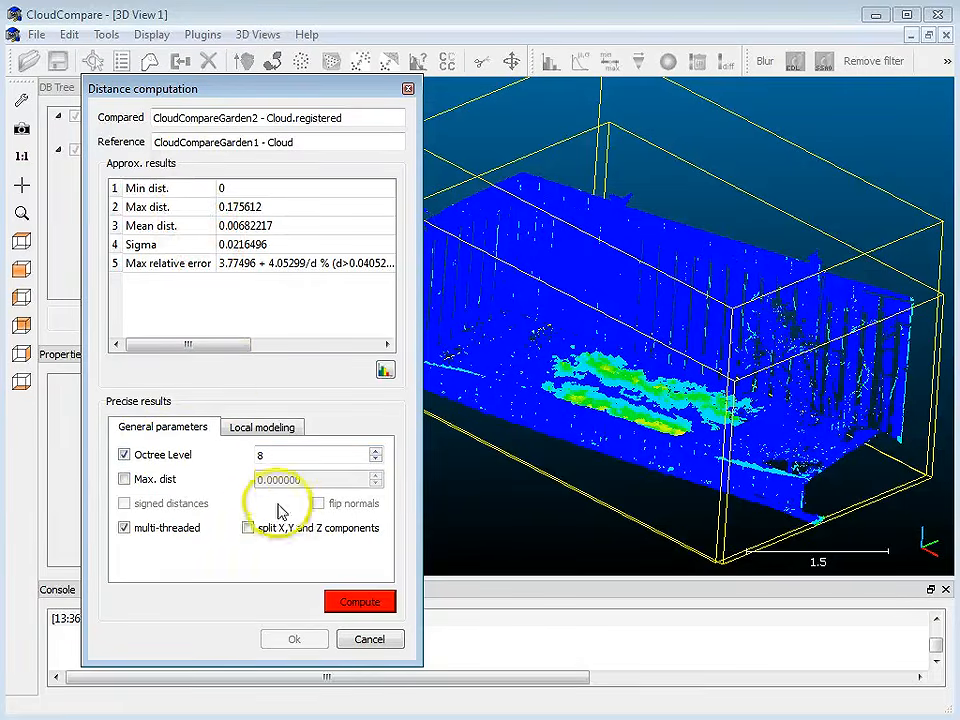
pyautogui.click(362, 603)
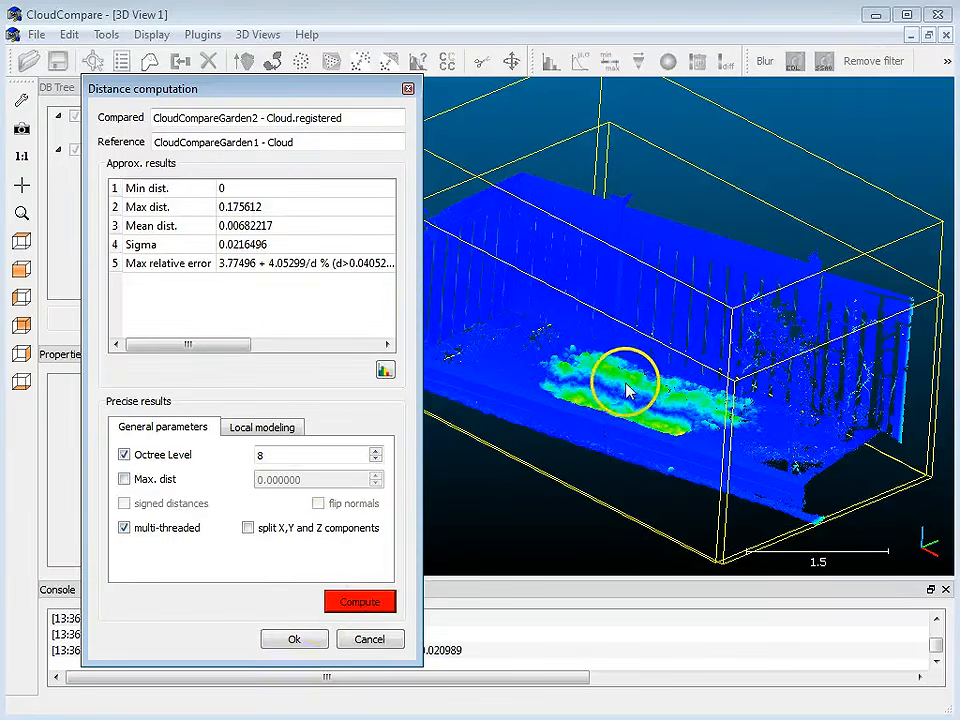
pyautogui.click(296, 639)
# Step: Deselect the clouds and hide CloudCompareGarden1 so that only the distance-coloured CloudCompareGarden2 is shown
pyautogui.moveTo(568, 482); pyautogui.dragTo(440, 380)
pyautogui.click(190, 209)
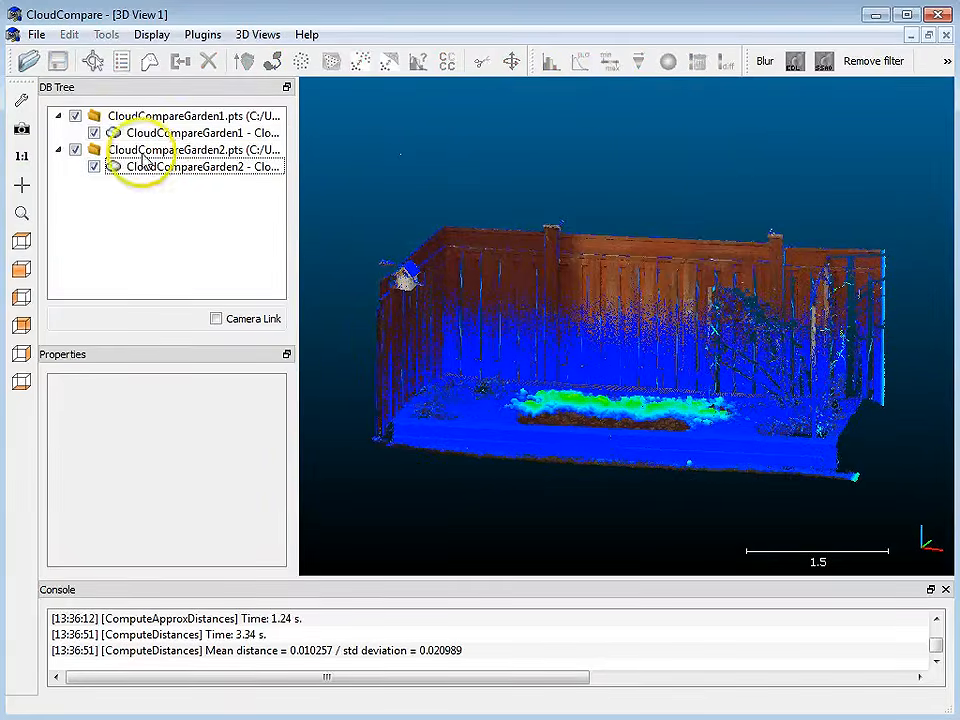
pyautogui.click(93, 133)
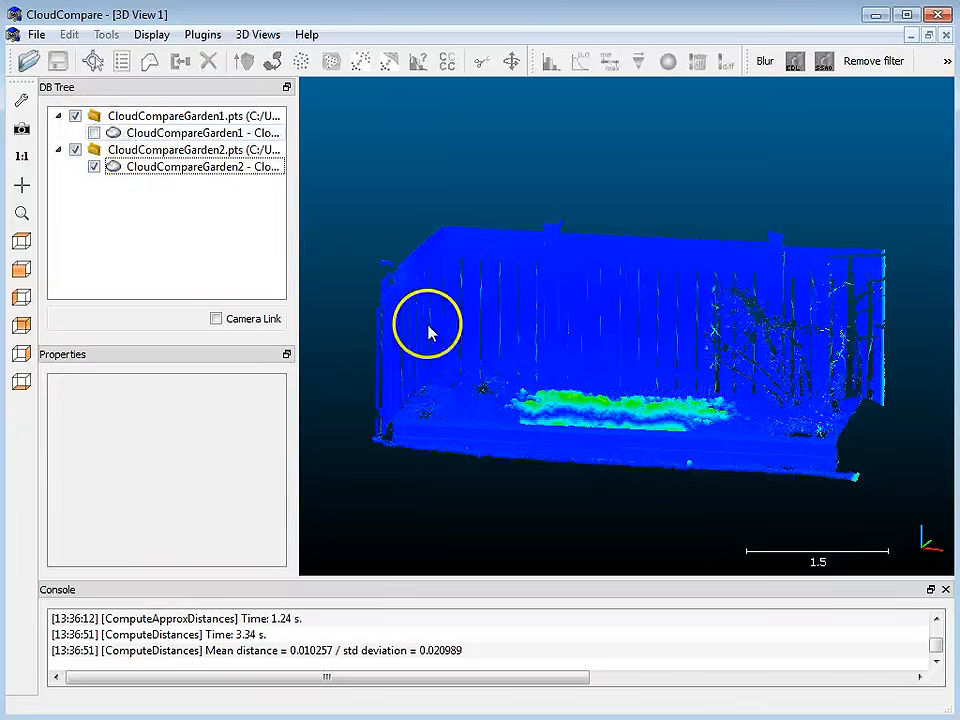
# Step: Display the color scale for the C2C distances of CloudCompareGarden2
pyautogui.click(160, 167)
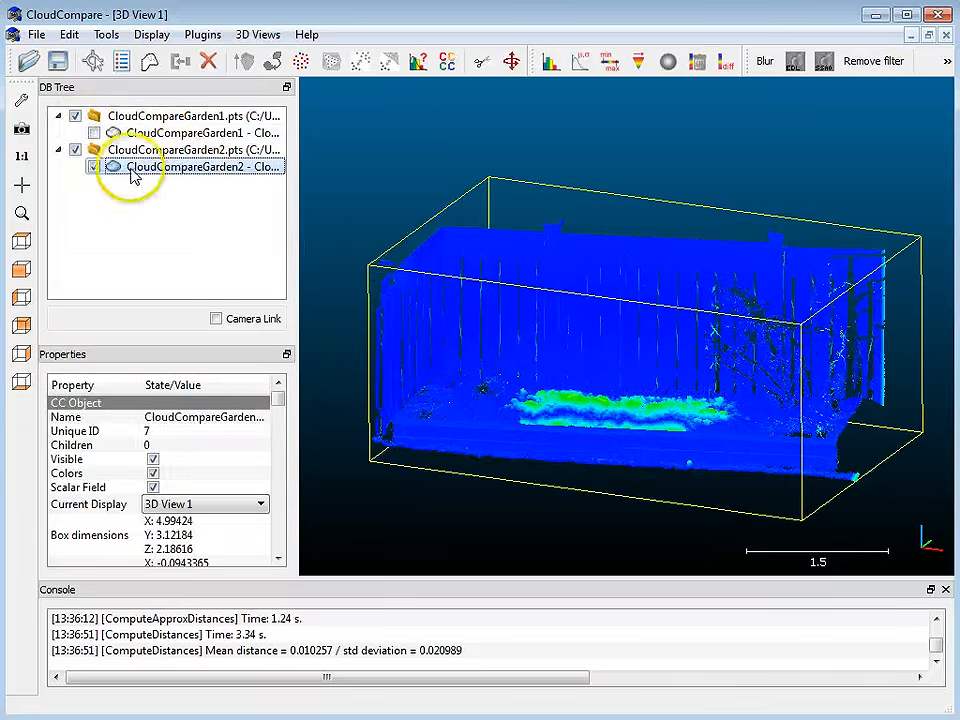
pyautogui.scroll(5, 654, 390)
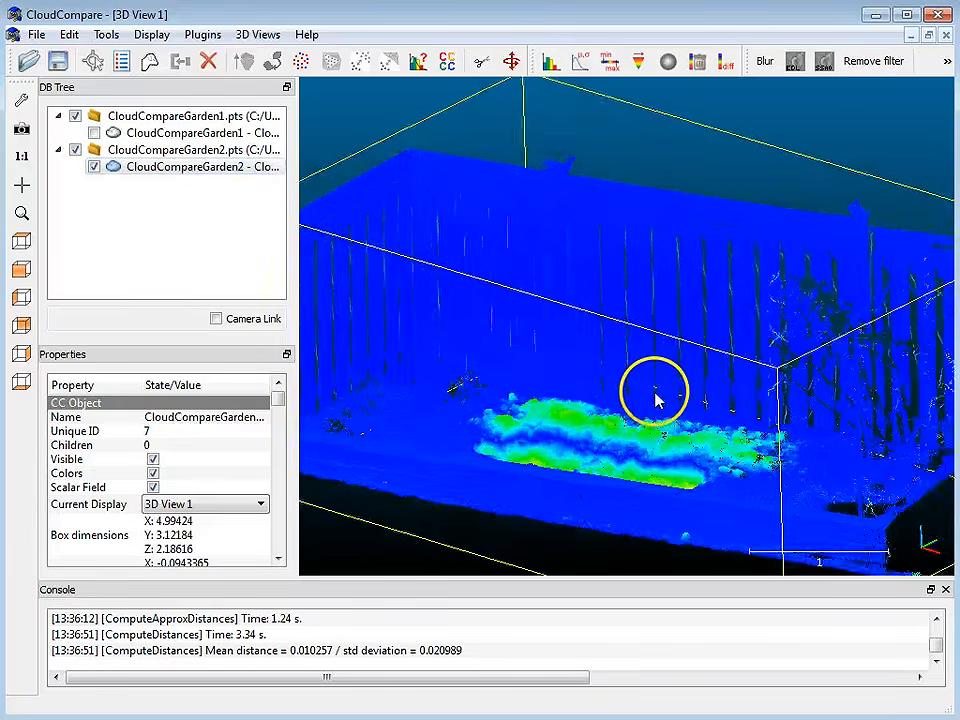
pyautogui.moveTo(646, 389); pyautogui.dragTo(643, 349)
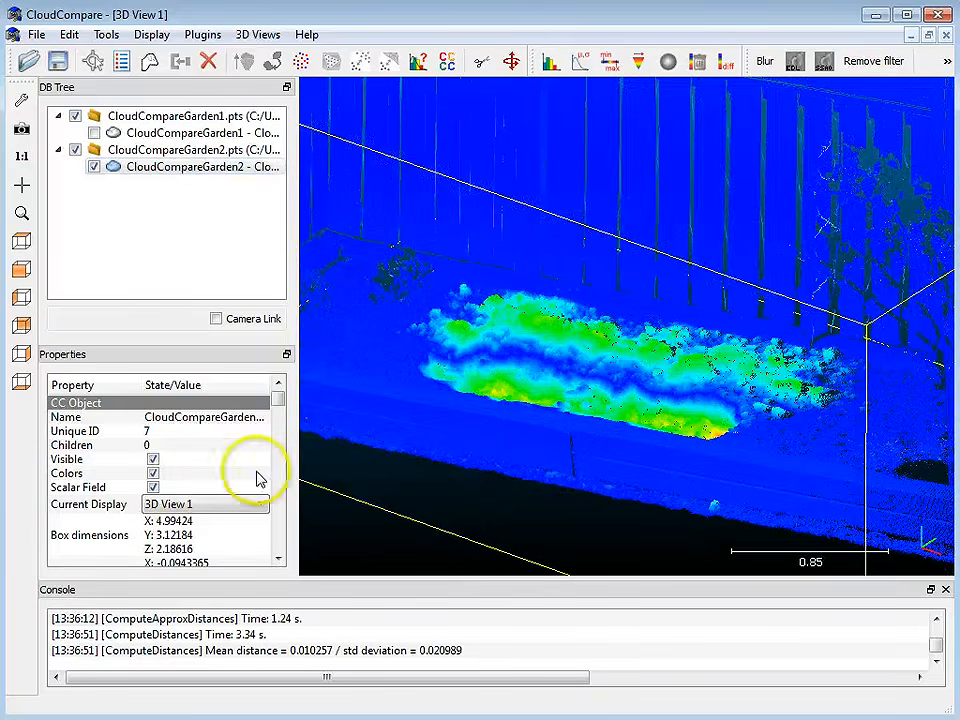
pyautogui.moveTo(272, 414); pyautogui.dragTo(287, 522)
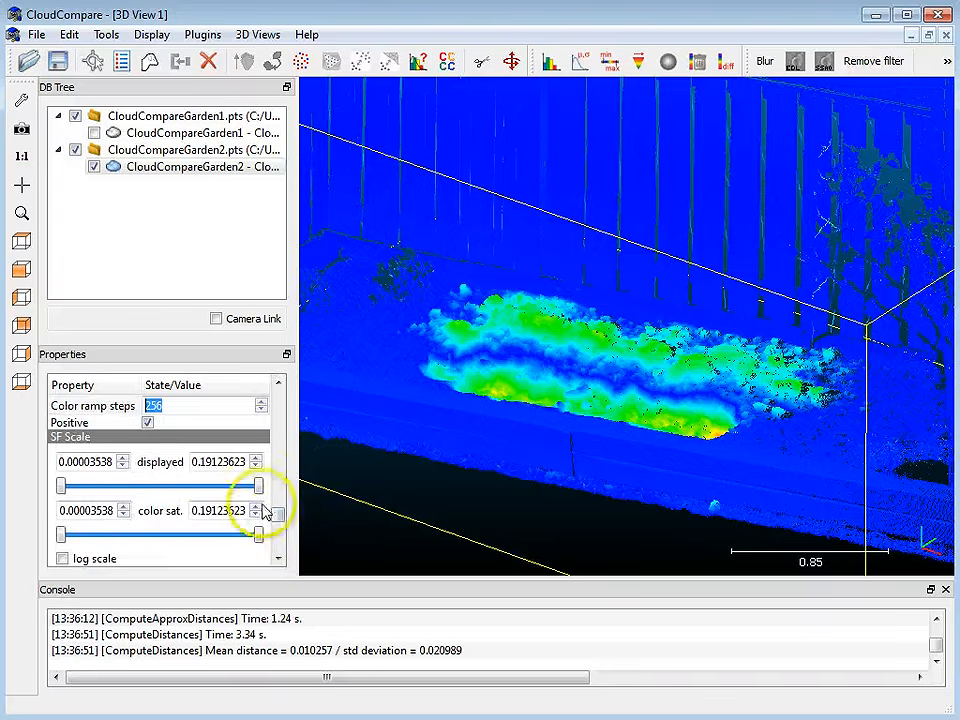
pyautogui.moveTo(280, 518); pyautogui.dragTo(274, 561)
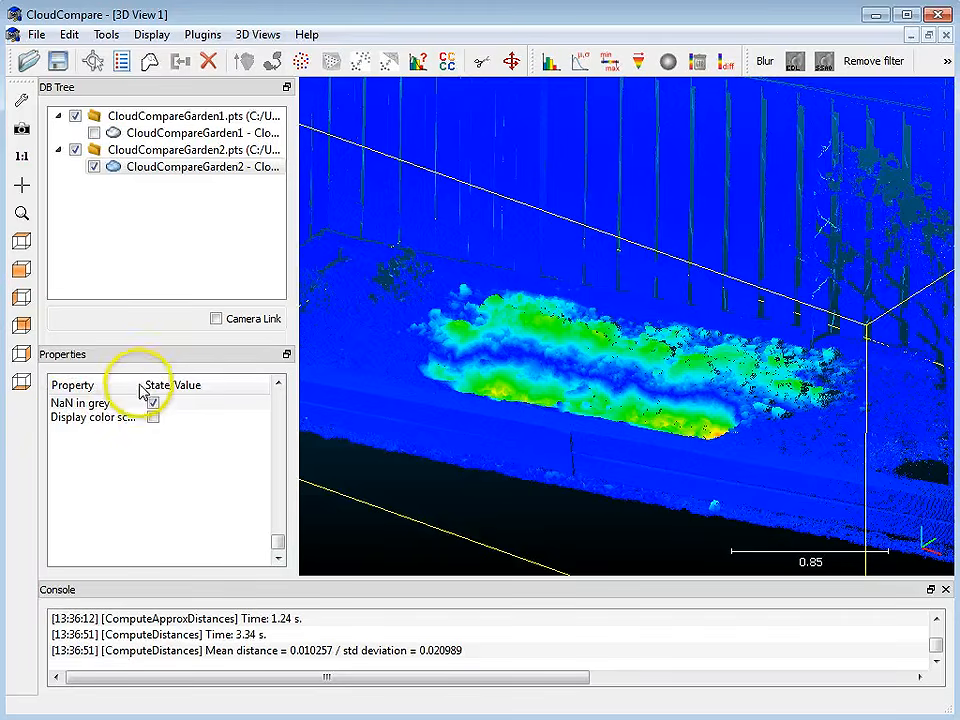
pyautogui.moveTo(171, 385); pyautogui.dragTo(169, 386)
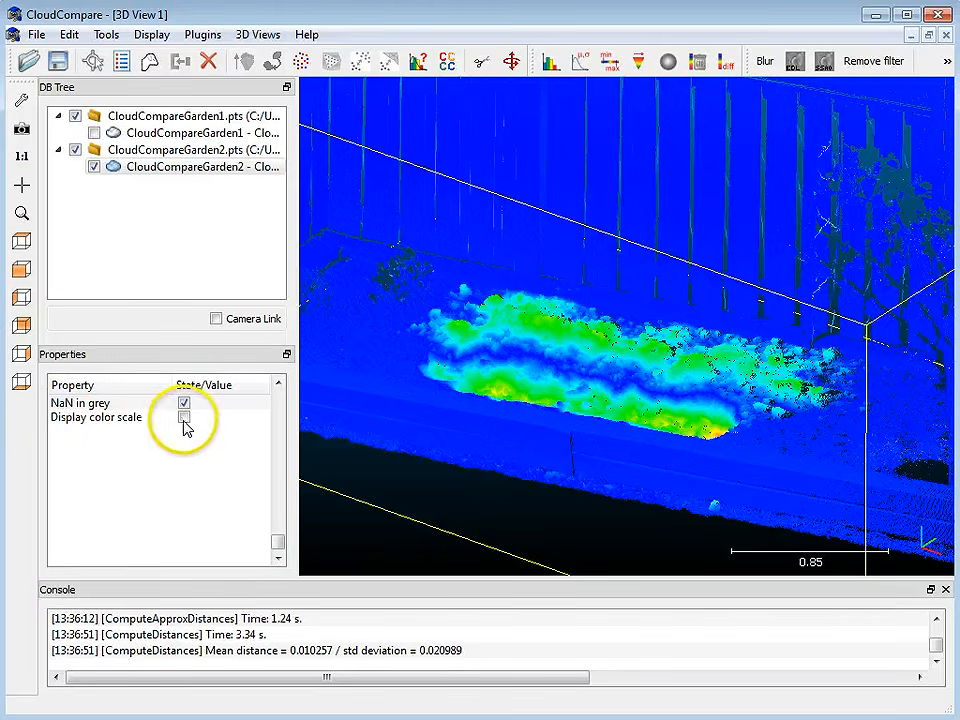
pyautogui.click(184, 418)
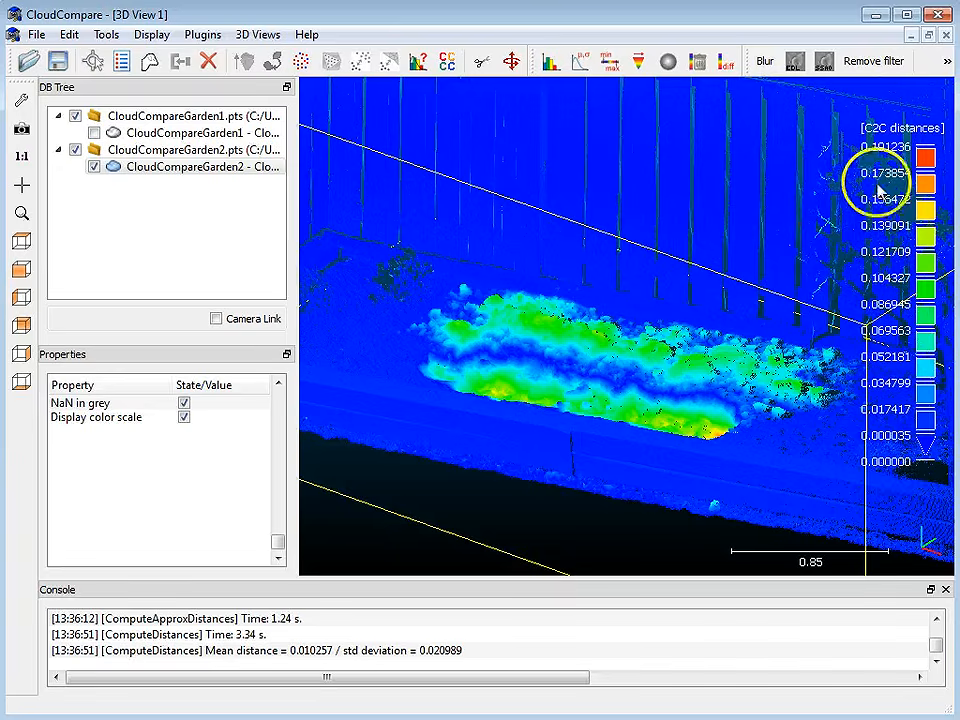
# Step: Examine the distance colours on the garden bed and fence of CloudCompareGarden2 against the color scale
pyautogui.click(278, 386)
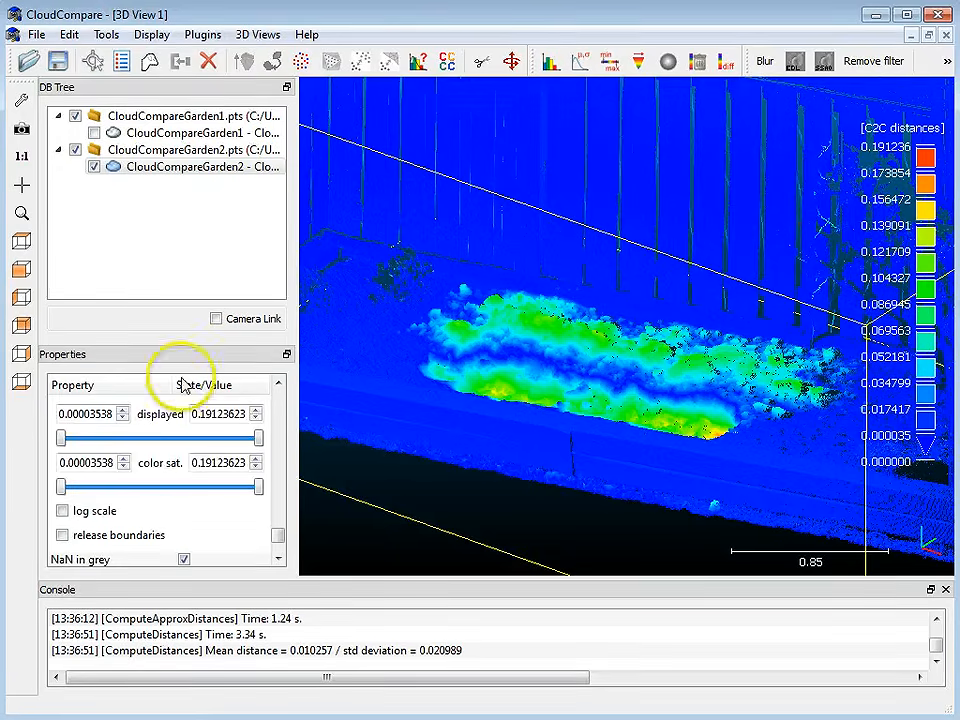
pyautogui.click(197, 259)
pyautogui.click(185, 167)
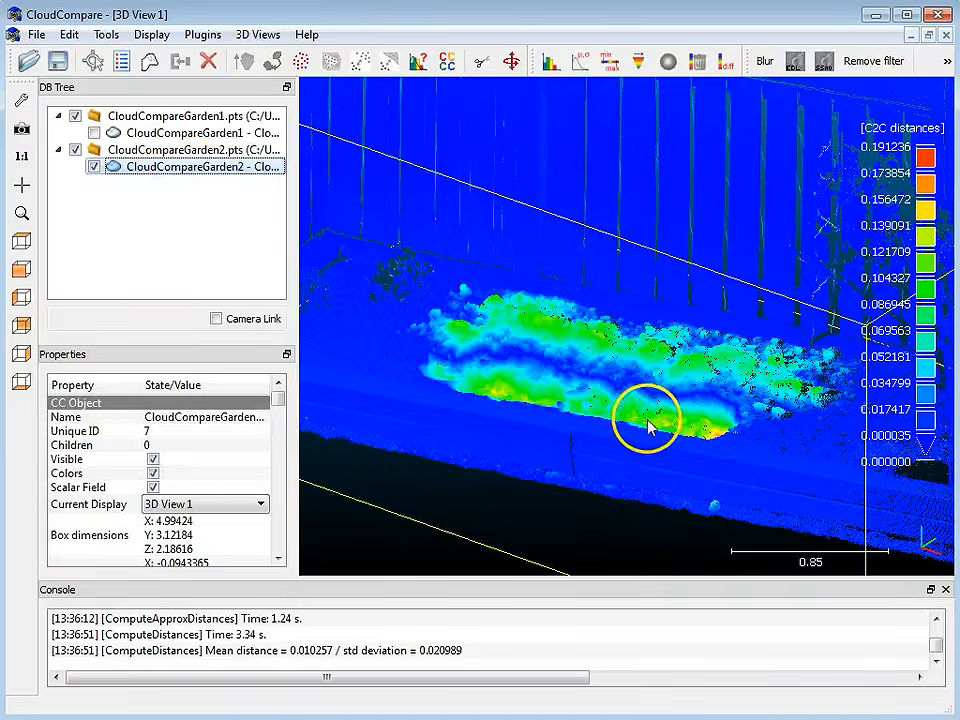
pyautogui.scroll(-5, 645, 420)
pyautogui.moveTo(613, 452)
pyautogui.mouseDown()
pyautogui.moveTo(600, 480)
pyautogui.moveTo(606, 473)
pyautogui.mouseUp()
pyautogui.moveTo(527, 456); pyautogui.dragTo(513, 484, button='right')
pyautogui.scroll(5, 583, 441)
pyautogui.scroll(-2, 585, 448)
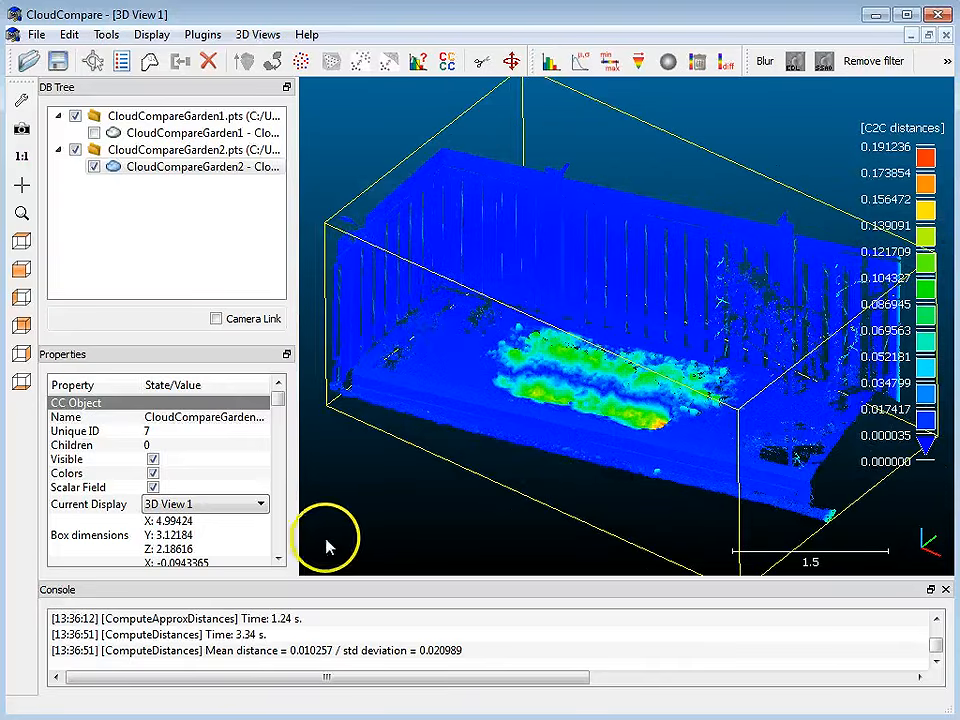
# Step: Lower the maximum color saturation of CloudCompareGarden2's distance scale to about 0.1234
pyautogui.click(279, 560)
pyautogui.click(279, 560)
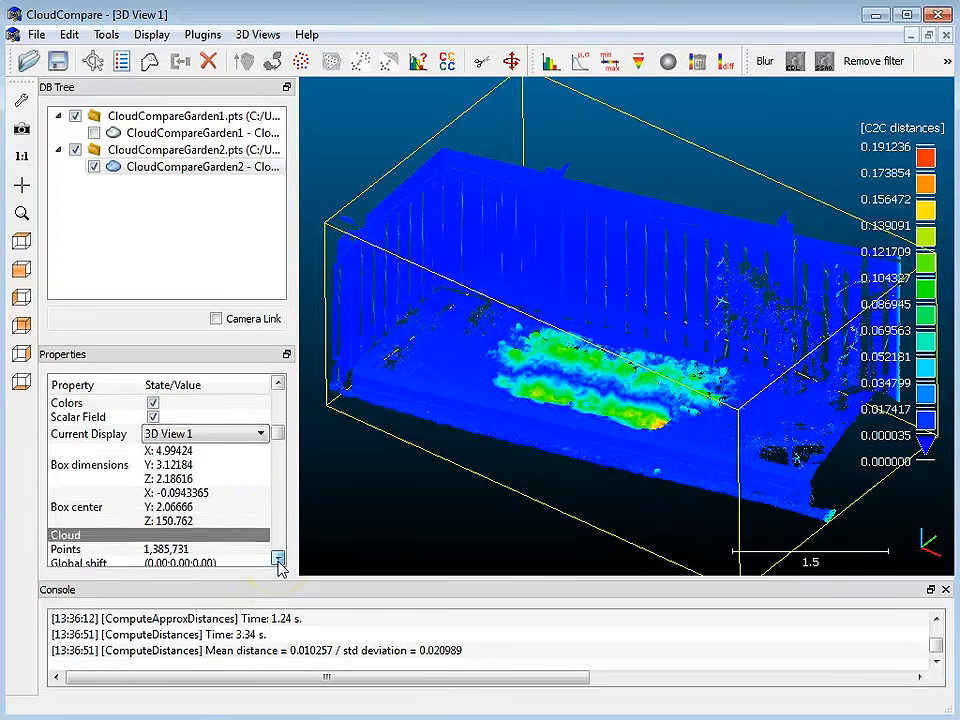
pyautogui.click(279, 560)
pyautogui.click(279, 560)
pyautogui.click(279, 560)
pyautogui.click(279, 560)
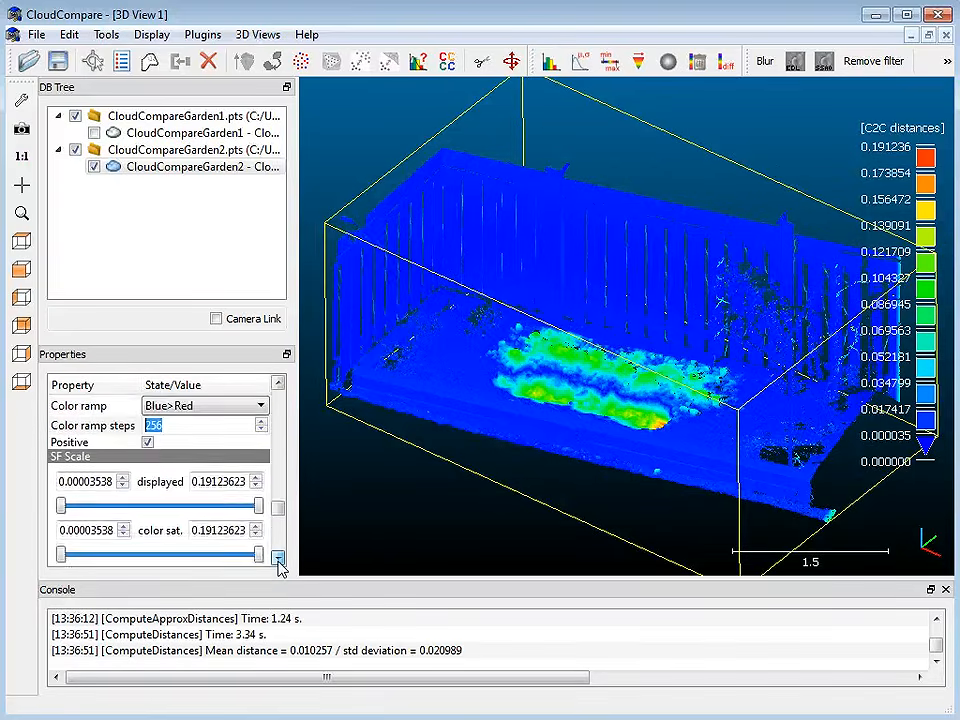
pyautogui.click(279, 560)
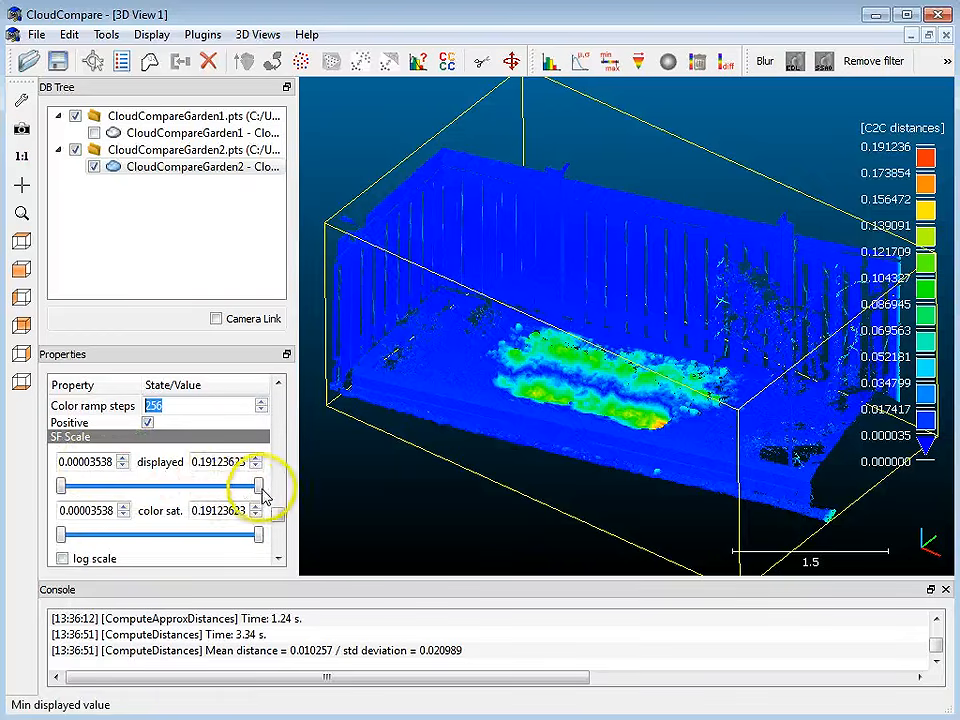
pyautogui.moveTo(262, 488); pyautogui.dragTo(190, 555)
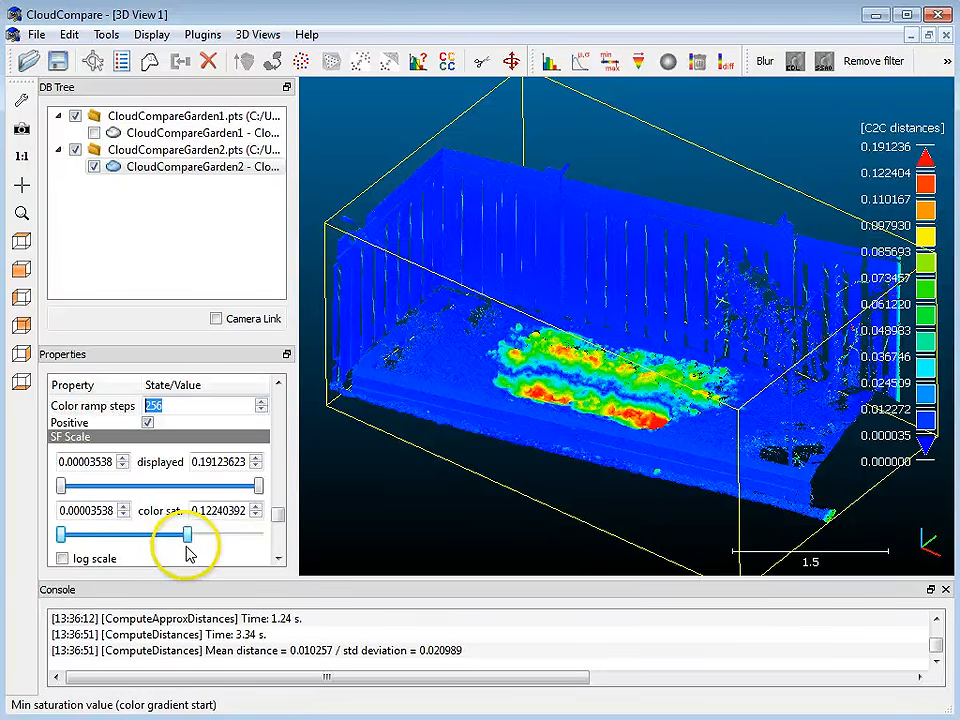
pyautogui.scroll(-1, 186, 550)
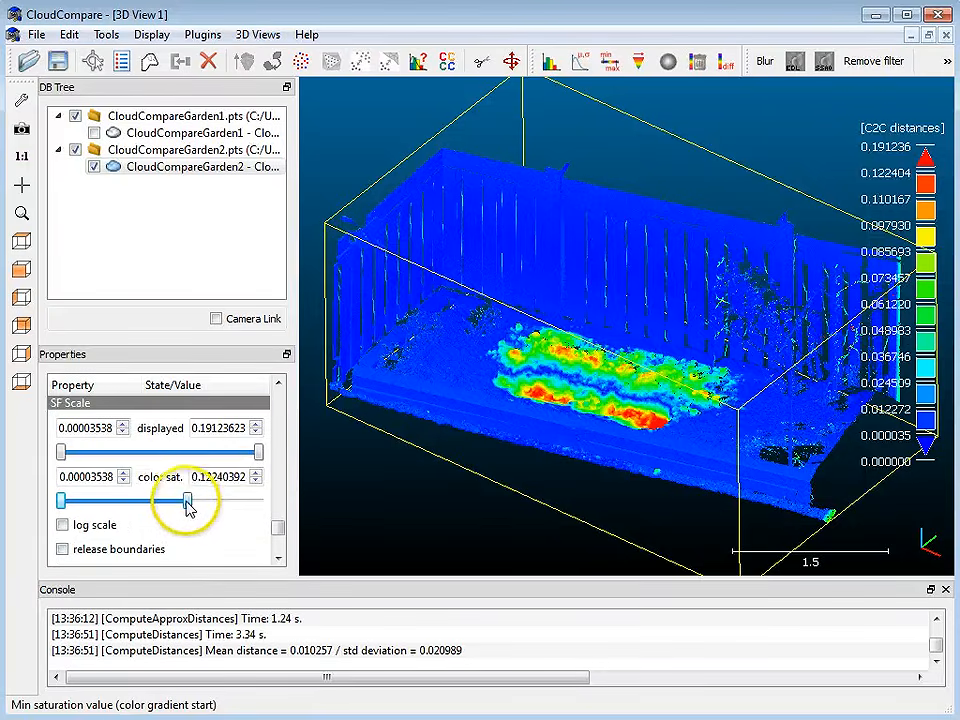
pyautogui.moveTo(188, 505)
pyautogui.mouseDown()
pyautogui.moveTo(178, 507)
pyautogui.moveTo(188, 510)
pyautogui.mouseUp()
# Step: Examine the recoloured distances on the garden bed from several angles and distances, with no cloud selected
pyautogui.moveTo(640, 452); pyautogui.dragTo(865, 197)
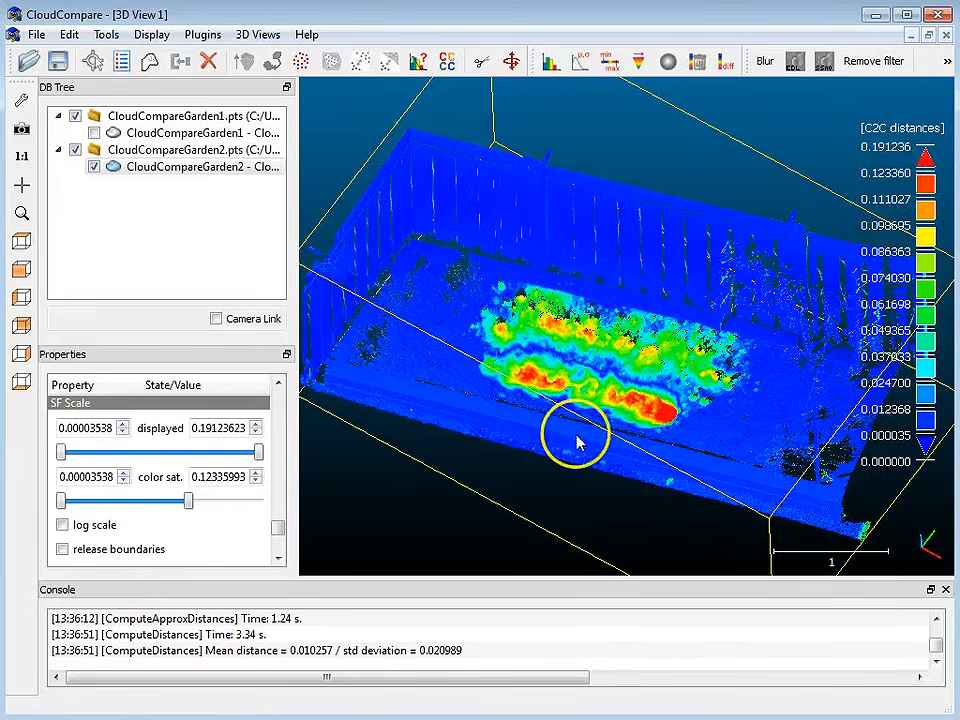
pyautogui.moveTo(648, 447); pyautogui.dragTo(499, 343)
pyautogui.scroll(-5, 497, 356)
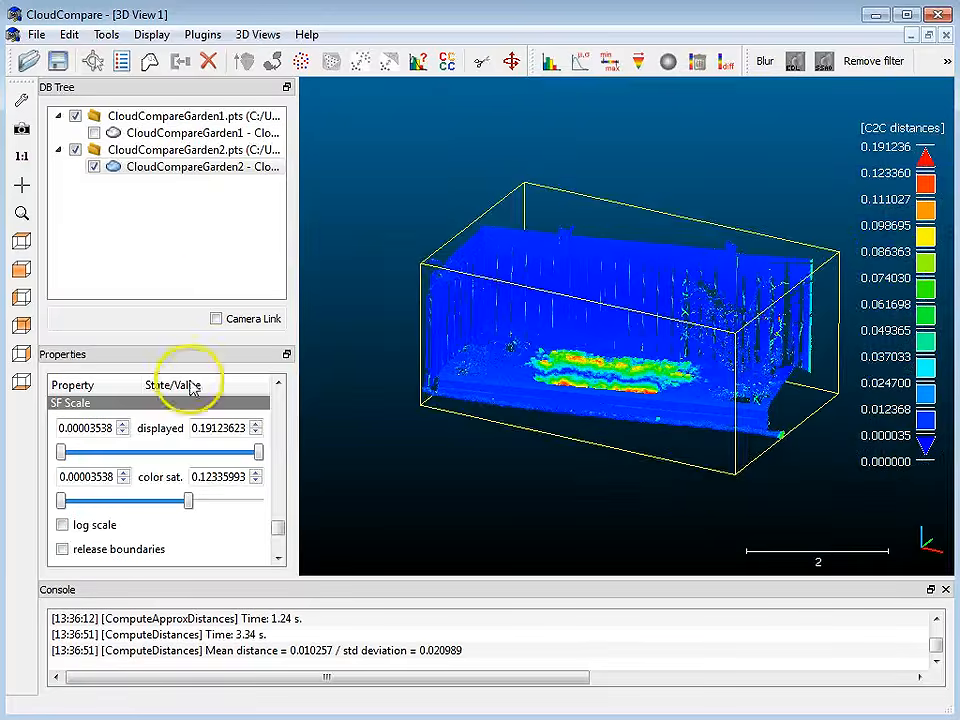
pyautogui.click(165, 250)
pyautogui.moveTo(585, 493); pyautogui.dragTo(540, 477)
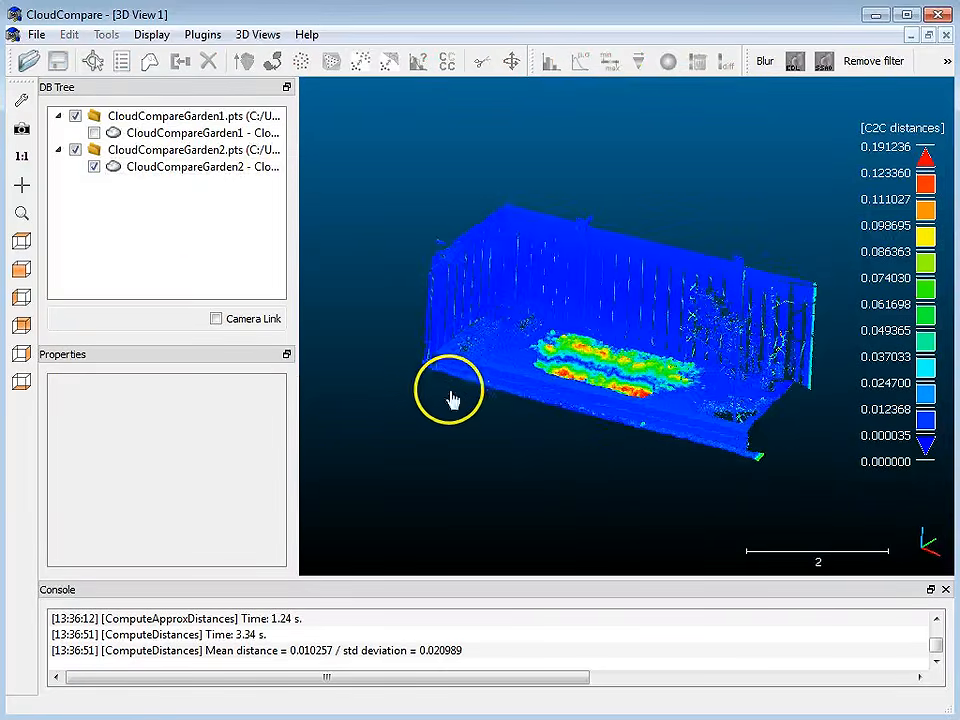
pyautogui.moveTo(450, 399); pyautogui.dragTo(530, 459)
pyautogui.scroll(-3, 590, 417)
pyautogui.scroll(6, 588, 420)
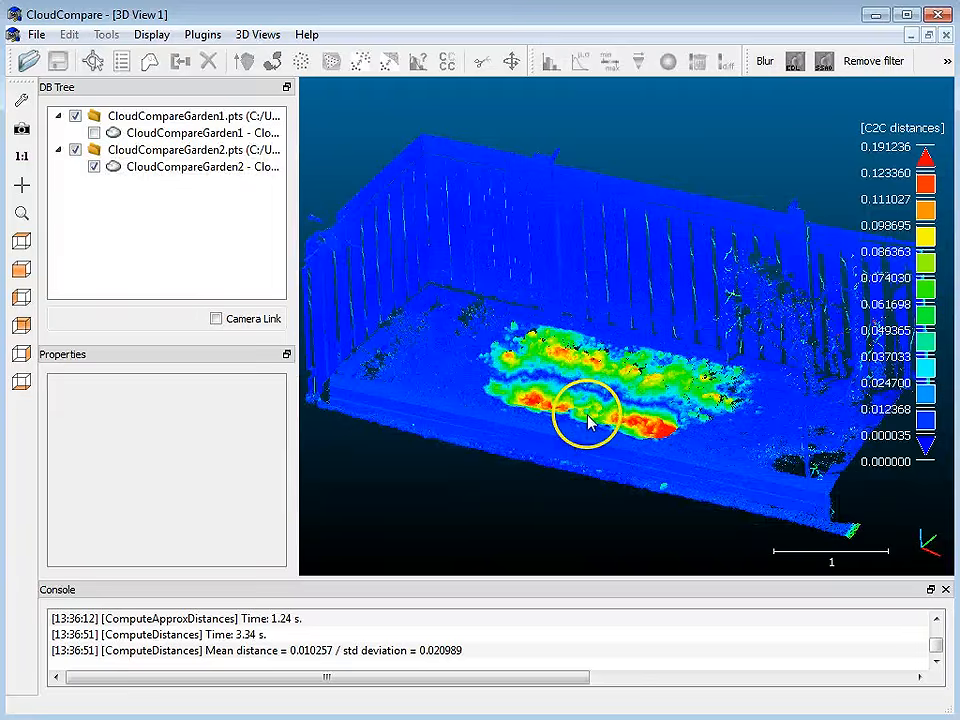
pyautogui.moveTo(555, 482); pyautogui.dragTo(577, 507)
pyautogui.moveTo(458, 485); pyautogui.dragTo(525, 471)
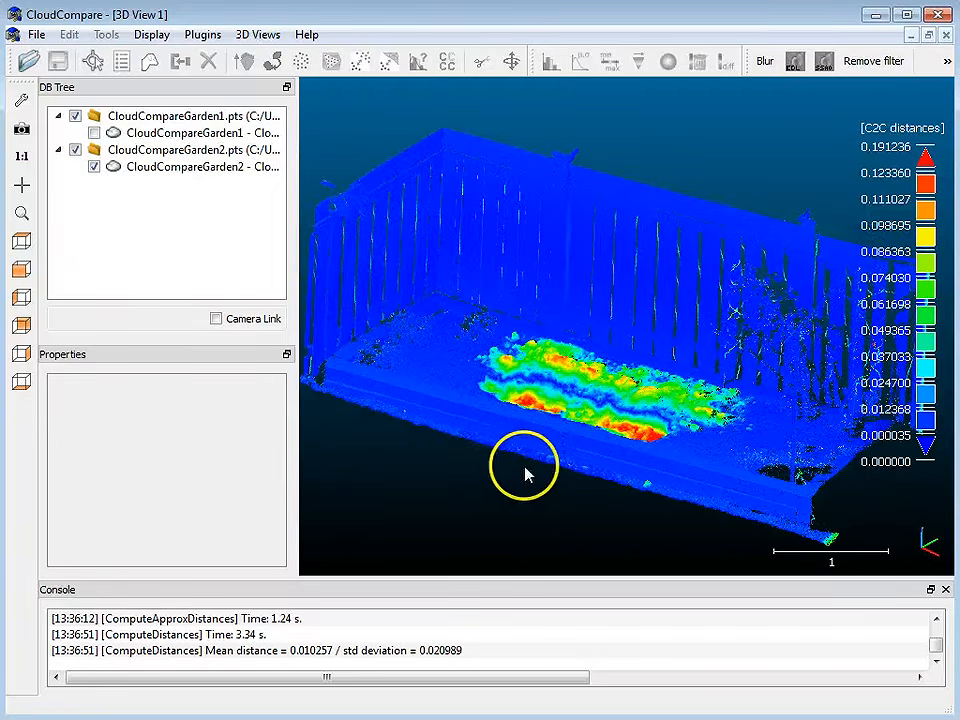
# Step: Hide the CloudCompareGarden2 cloud, then show and select the CloudCompareGarden1 cloud
pyautogui.click(93, 166)
pyautogui.click(93, 132)
pyautogui.click(160, 137)
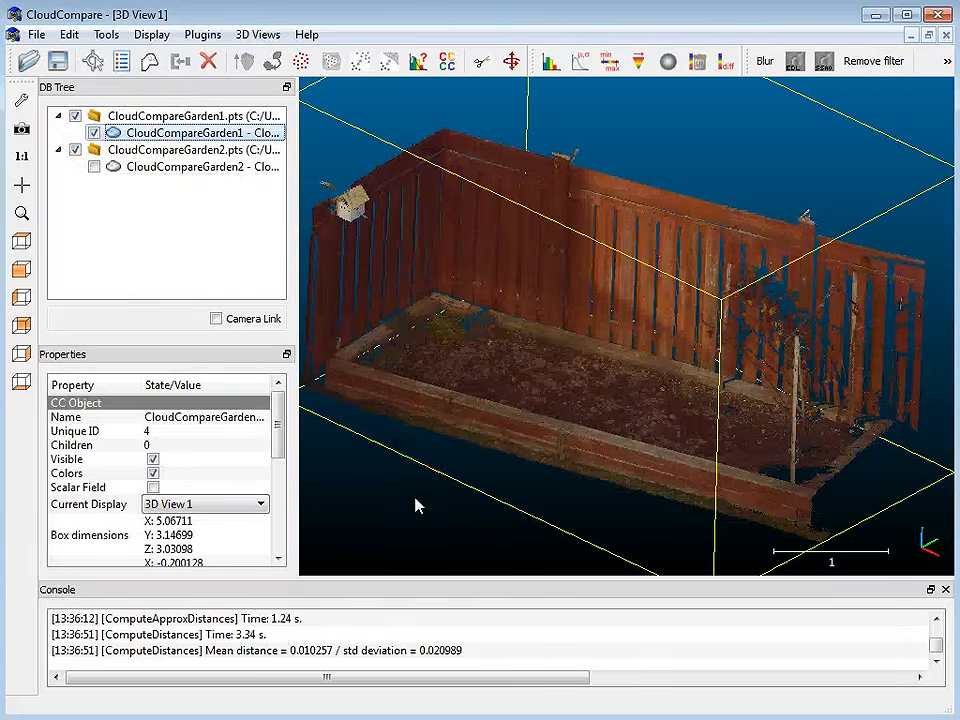
# Step: Subsample CloudCompareGarden1 with the Random method, keeping only a small fraction of its points
pyautogui.click(301, 64)
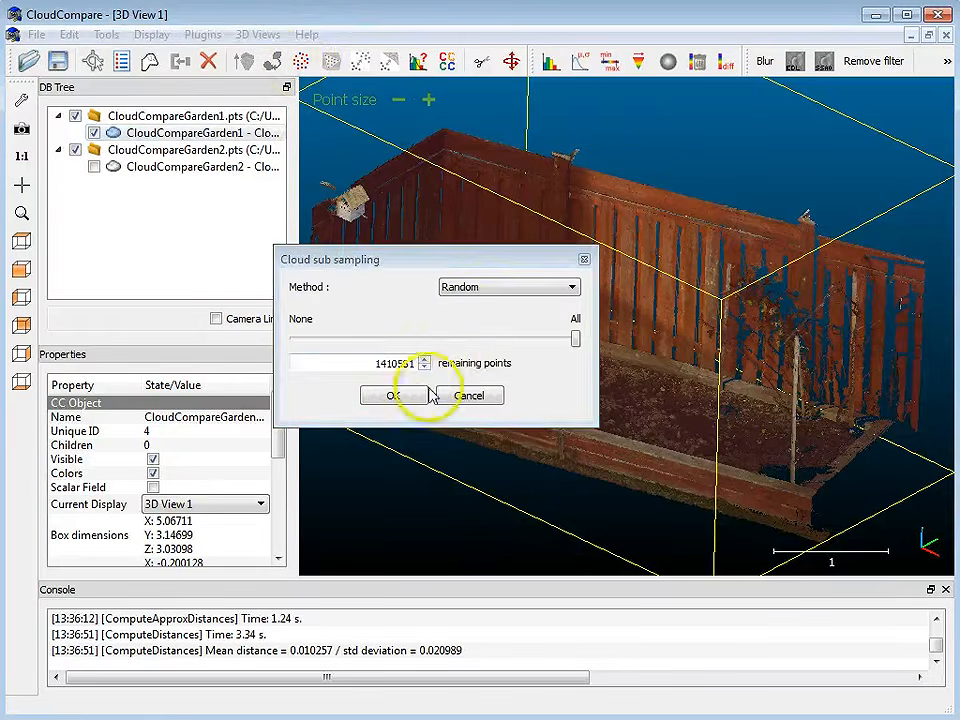
pyautogui.moveTo(366, 366); pyautogui.dragTo(441, 366)
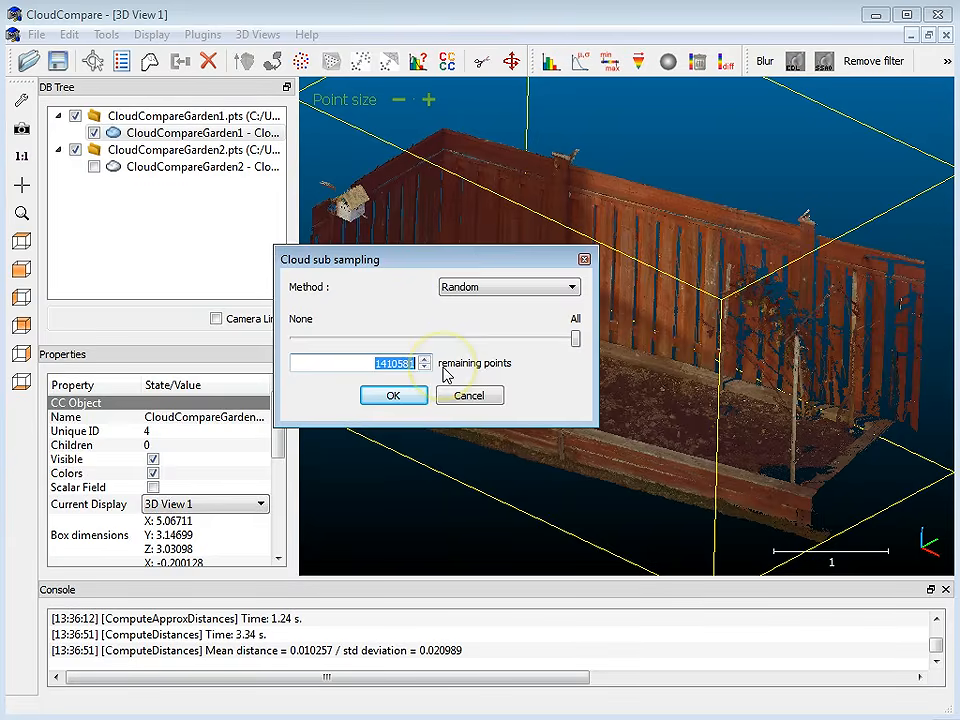
pyautogui.moveTo(411, 259); pyautogui.dragTo(181, 341)
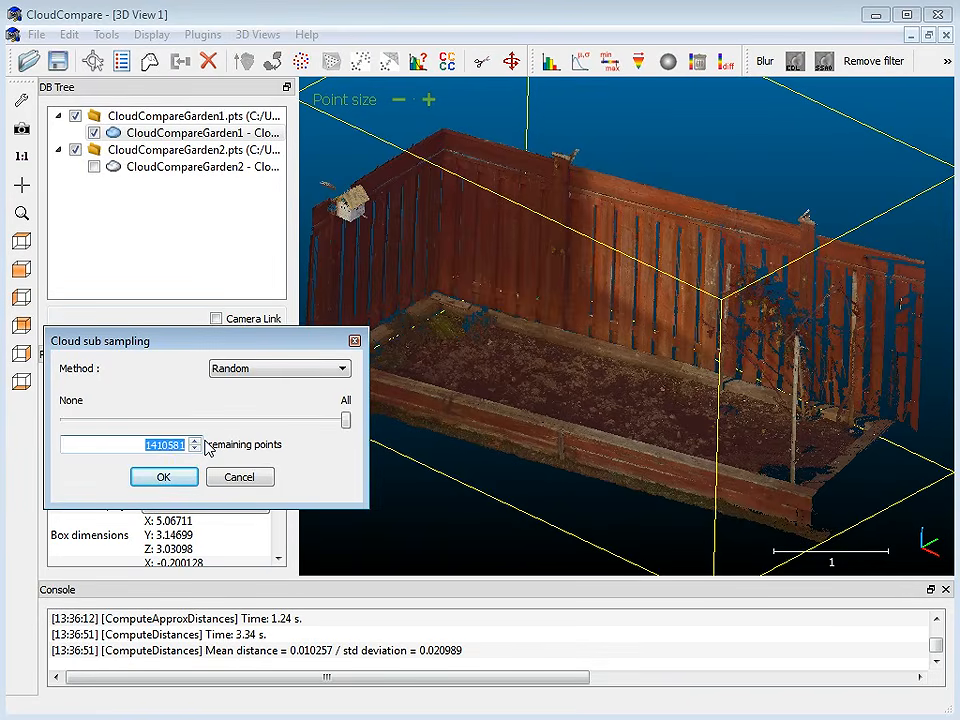
pyautogui.click(168, 474)
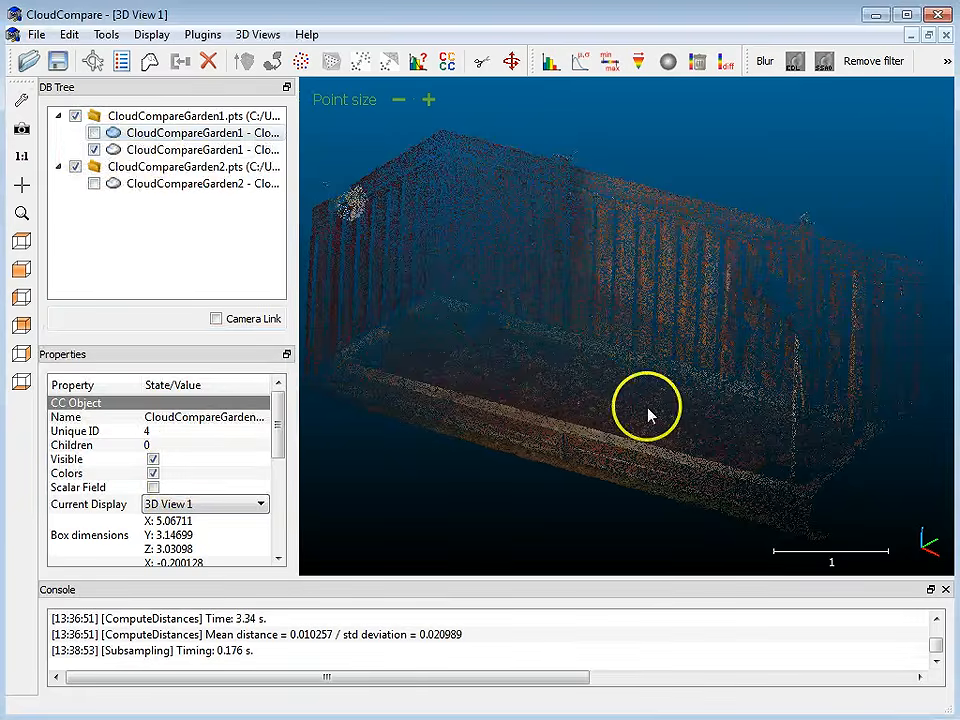
# Step: Examine the point density of the randomly subsampled CloudCompareGarden1 cloud from several angles and distances
pyautogui.moveTo(648, 414); pyautogui.dragTo(438, 310)
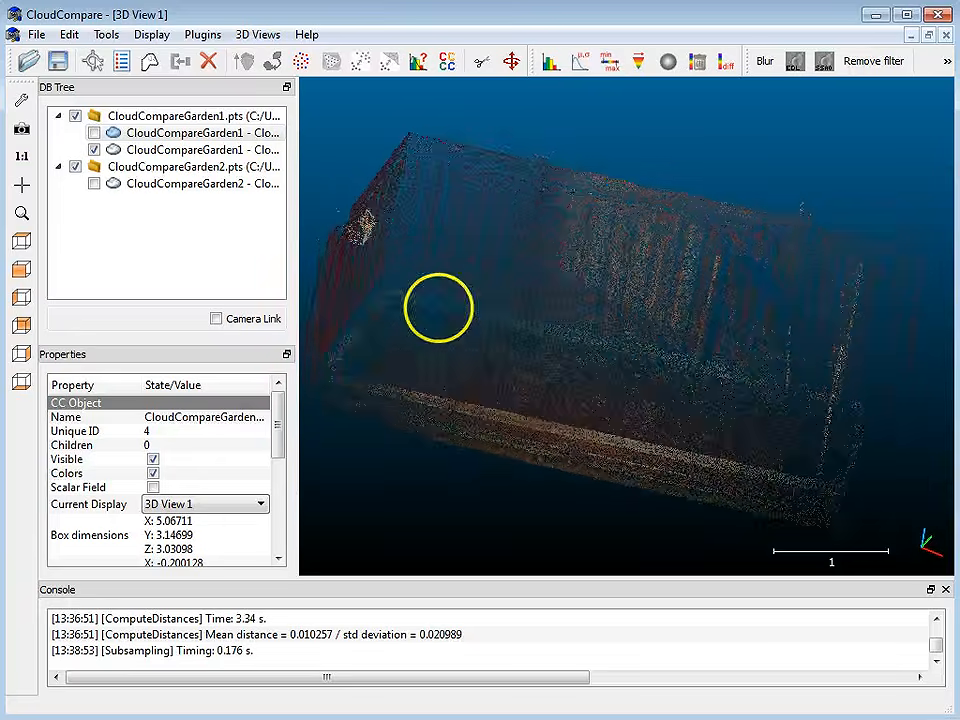
pyautogui.scroll(5, 609, 394)
pyautogui.scroll(-8, 611, 396)
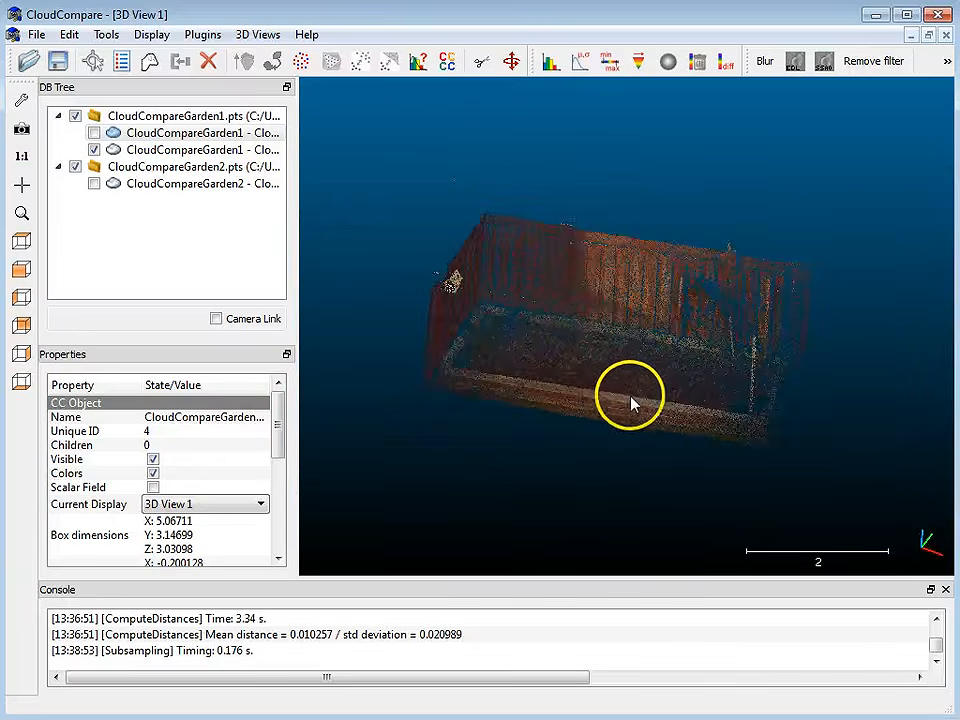
pyautogui.moveTo(630, 402); pyautogui.dragTo(585, 340)
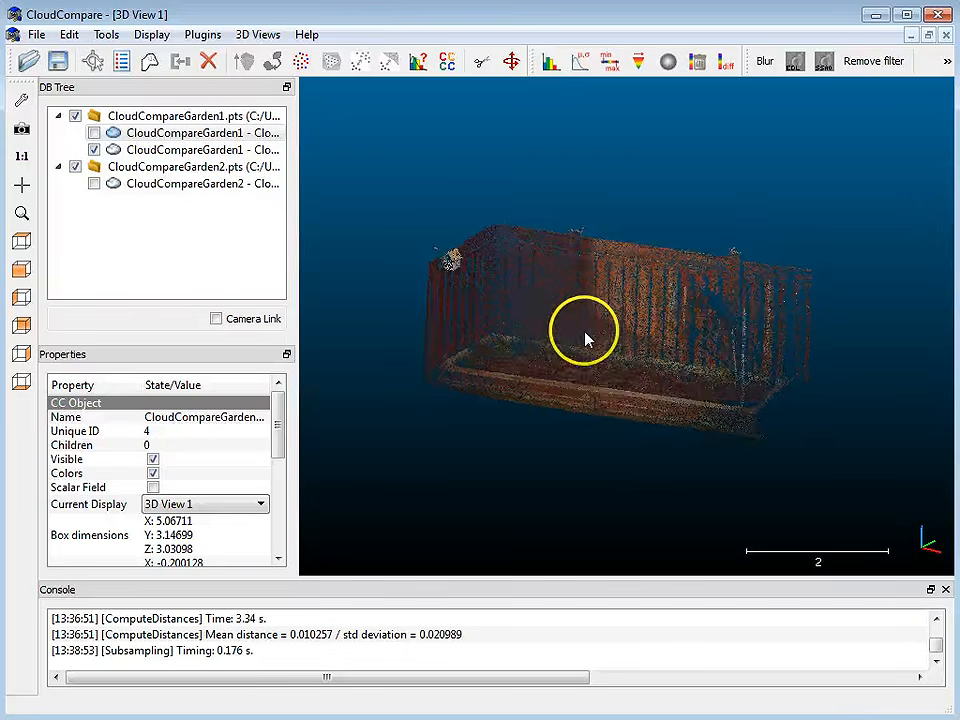
pyautogui.scroll(3, 585, 340)
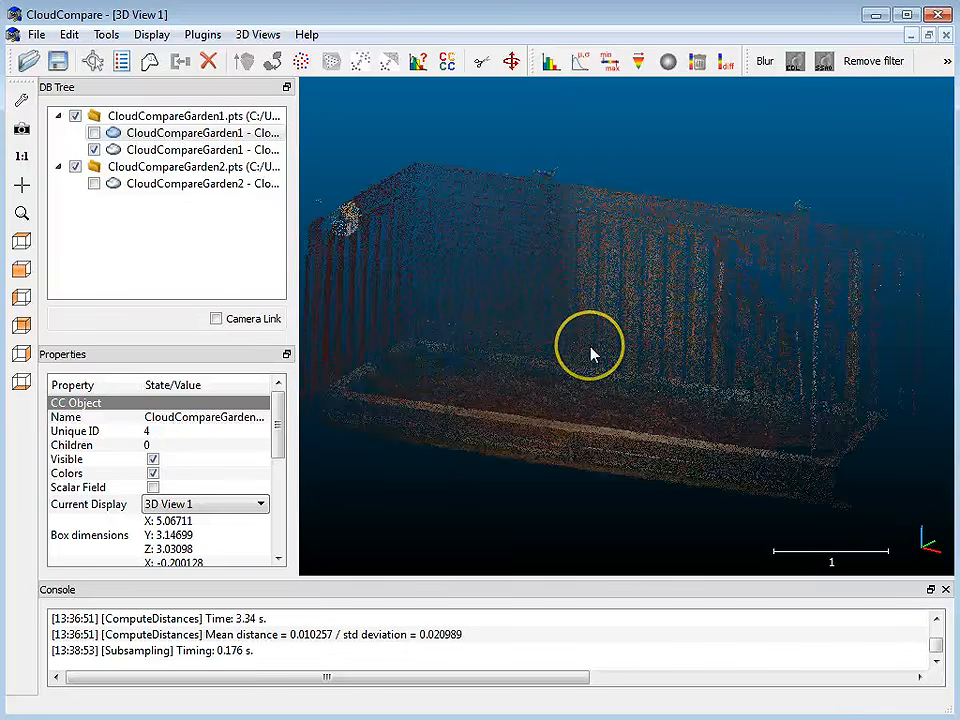
pyautogui.scroll(-2, 590, 354)
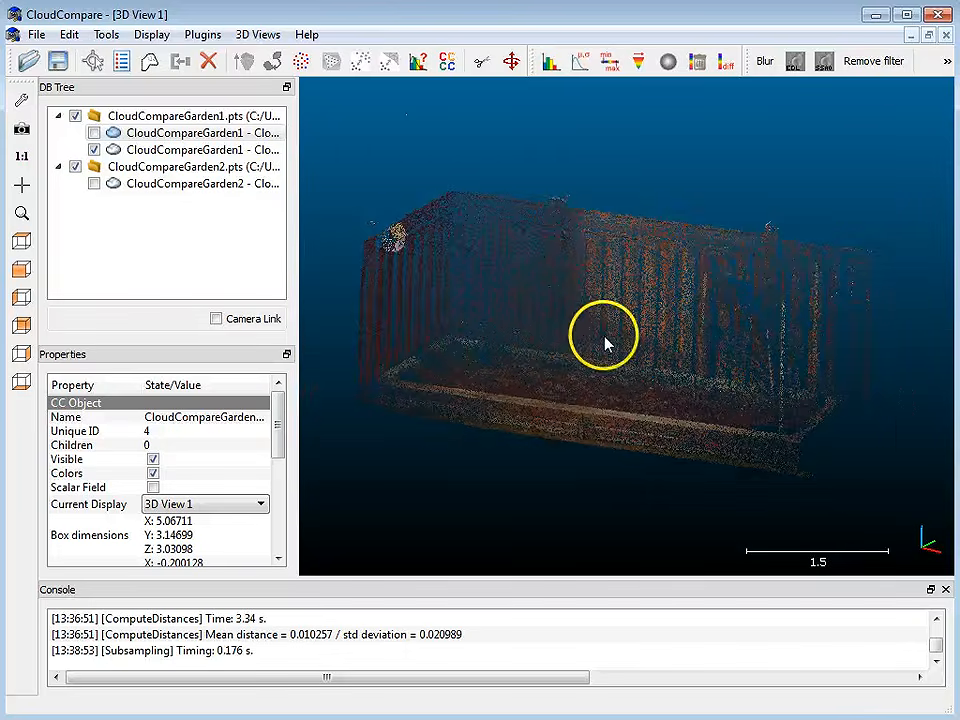